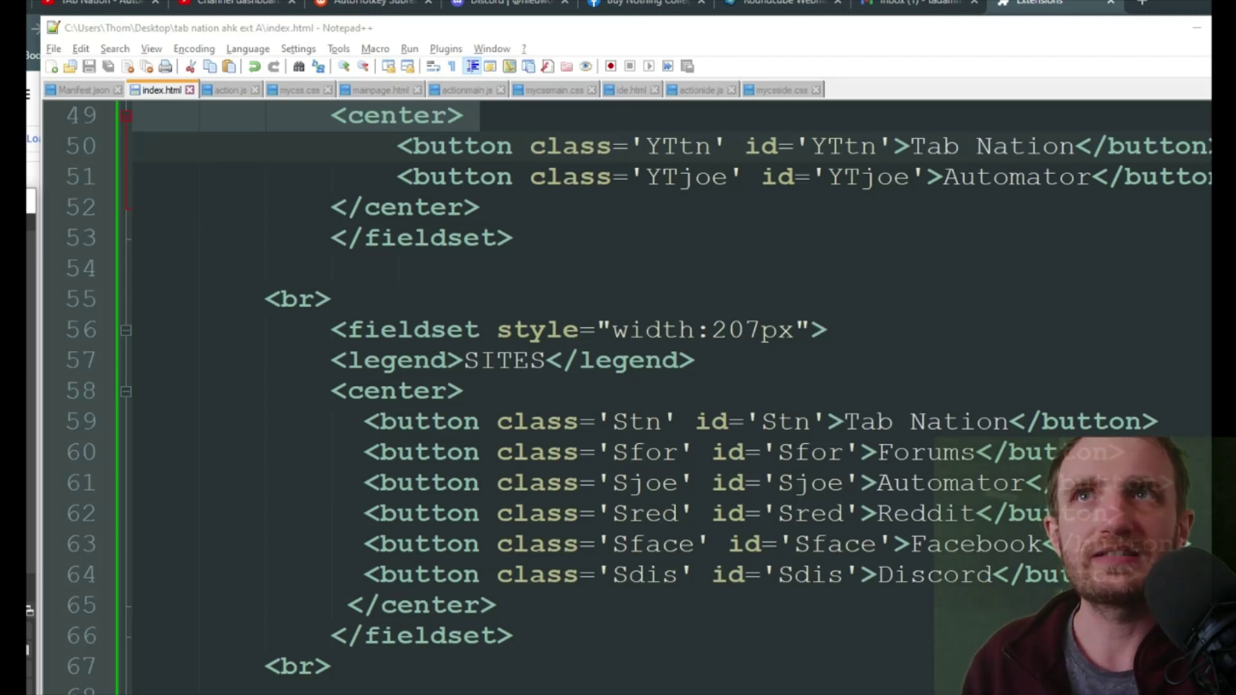
# Go to Chrome's Extensions page through the More tools menu
pyautogui.moveTo(36, 387); pyautogui.dragTo(151, 387)
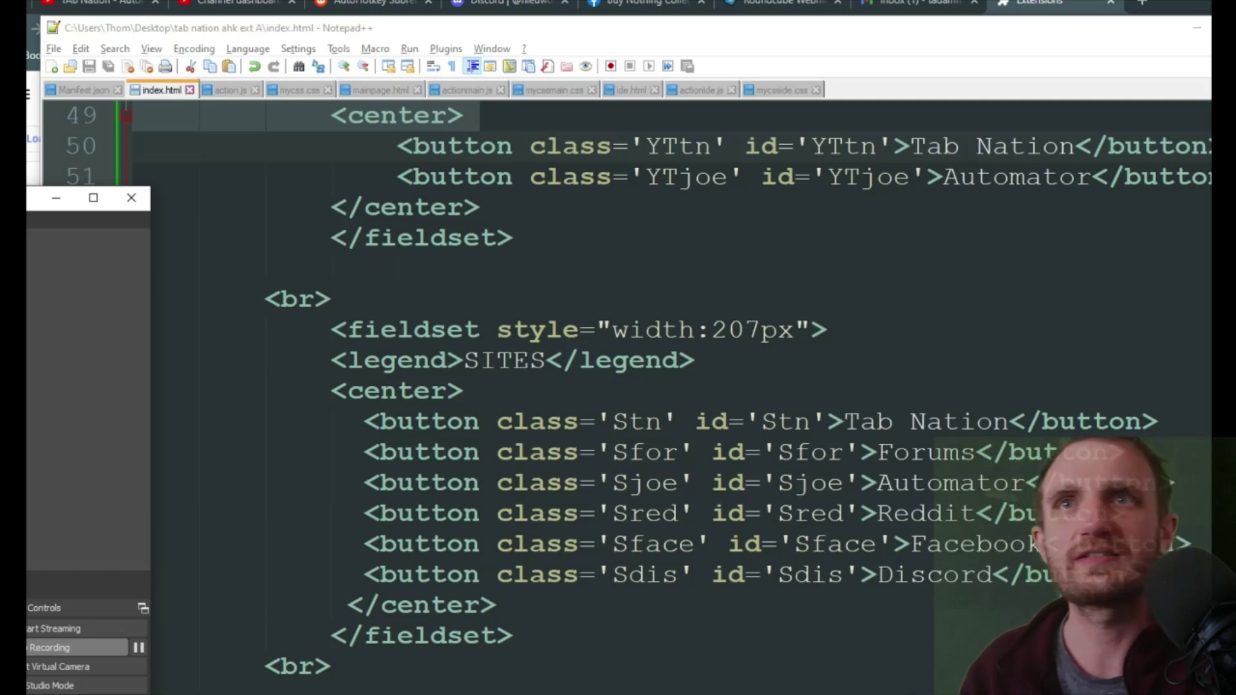
pyautogui.moveTo(151, 599); pyautogui.dragTo(28, 599)
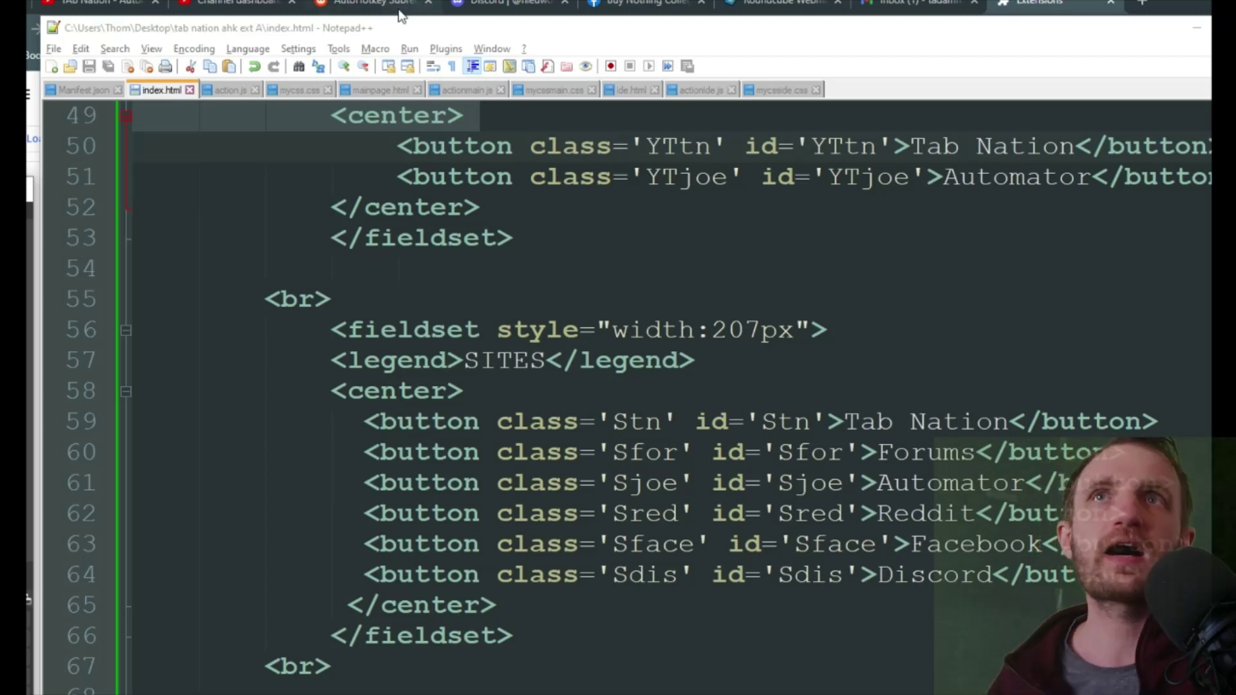
pyautogui.click(1058, 4)
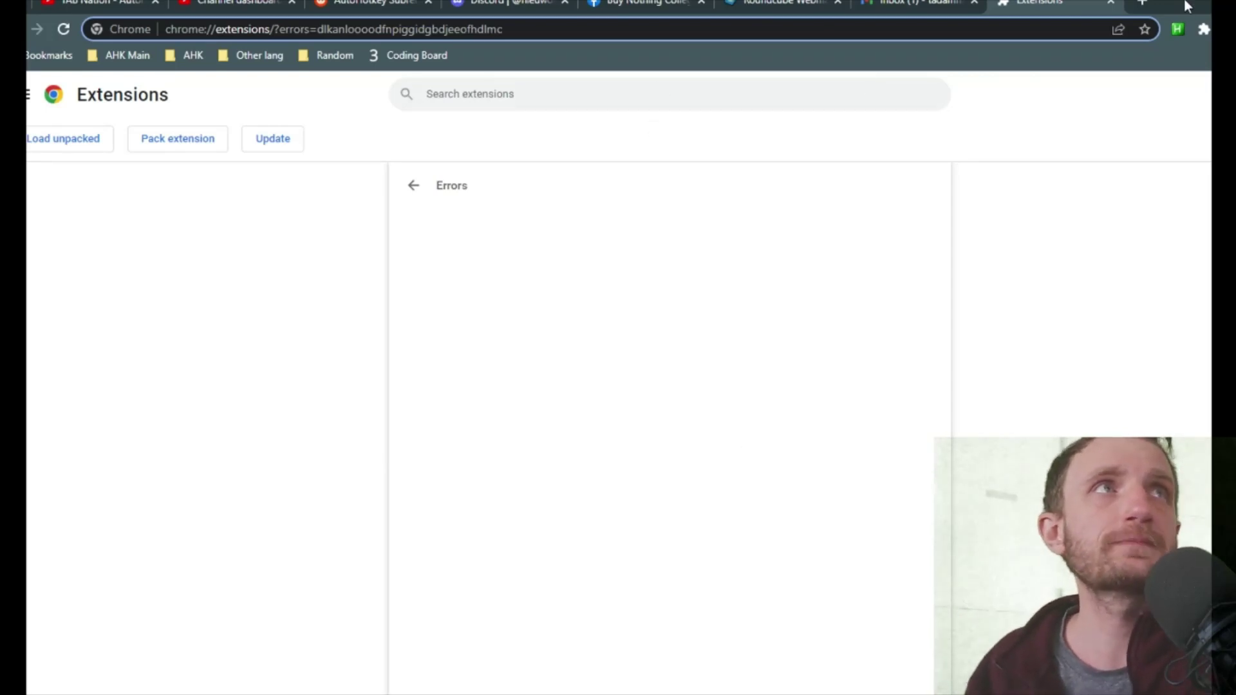
pyautogui.click(1213, 29)
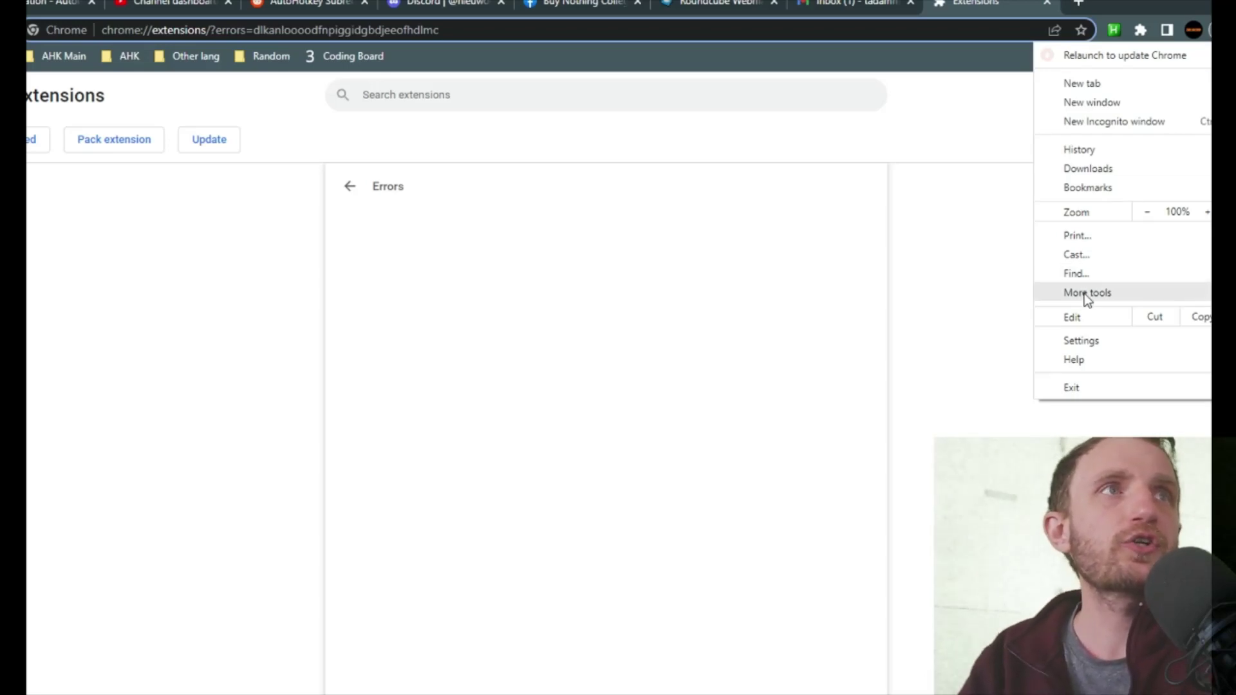
pyautogui.moveTo(1088, 298)
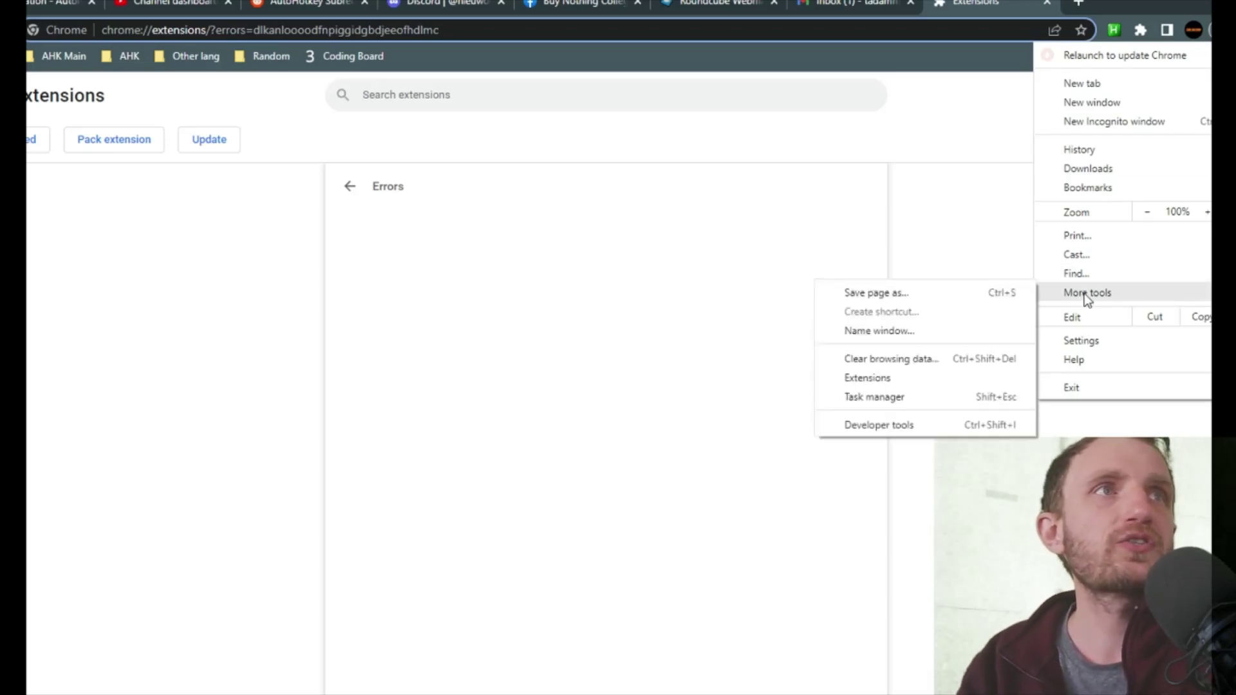
pyautogui.click(867, 378)
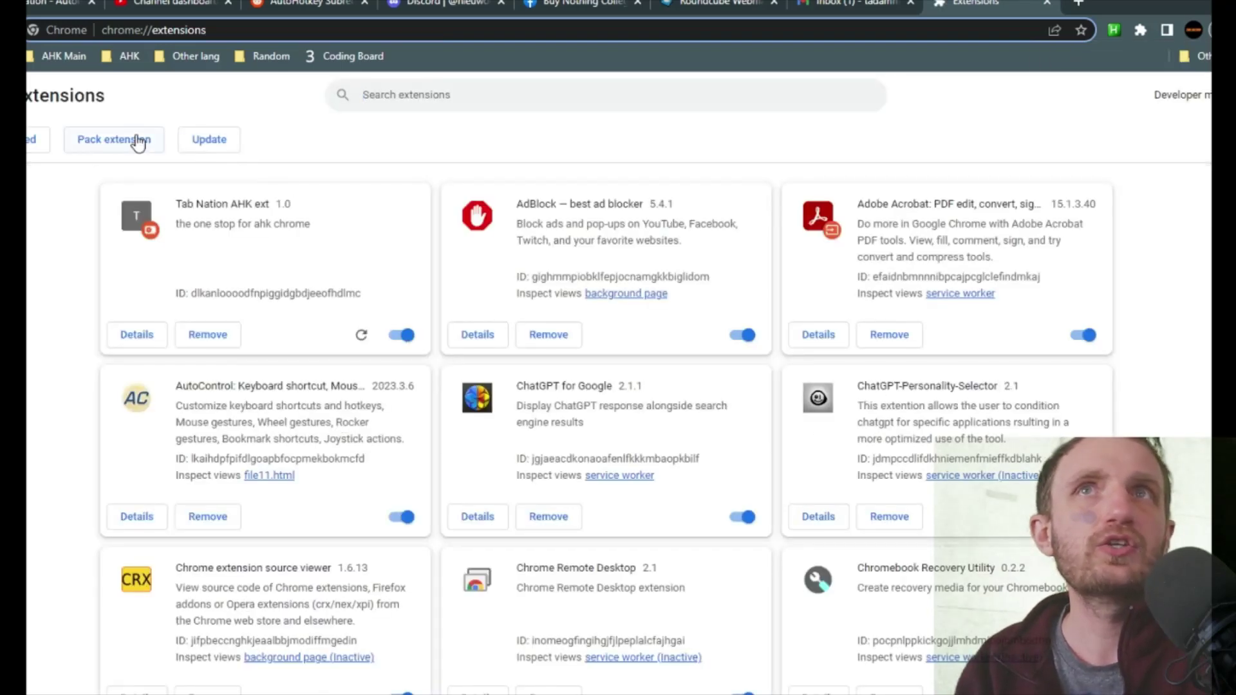
# Load the unpacked extension from the Desktop folder 'tab nation ahk ext A'
pyautogui.click(37, 139)
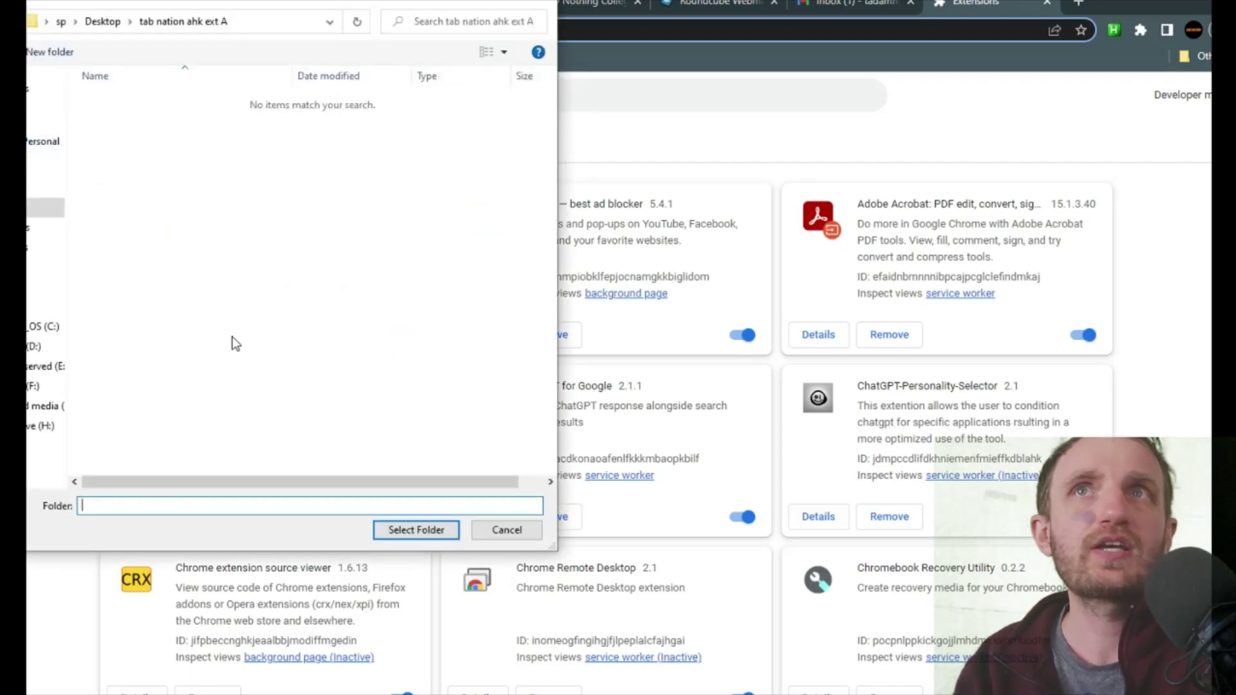
pyautogui.click(28, 207)
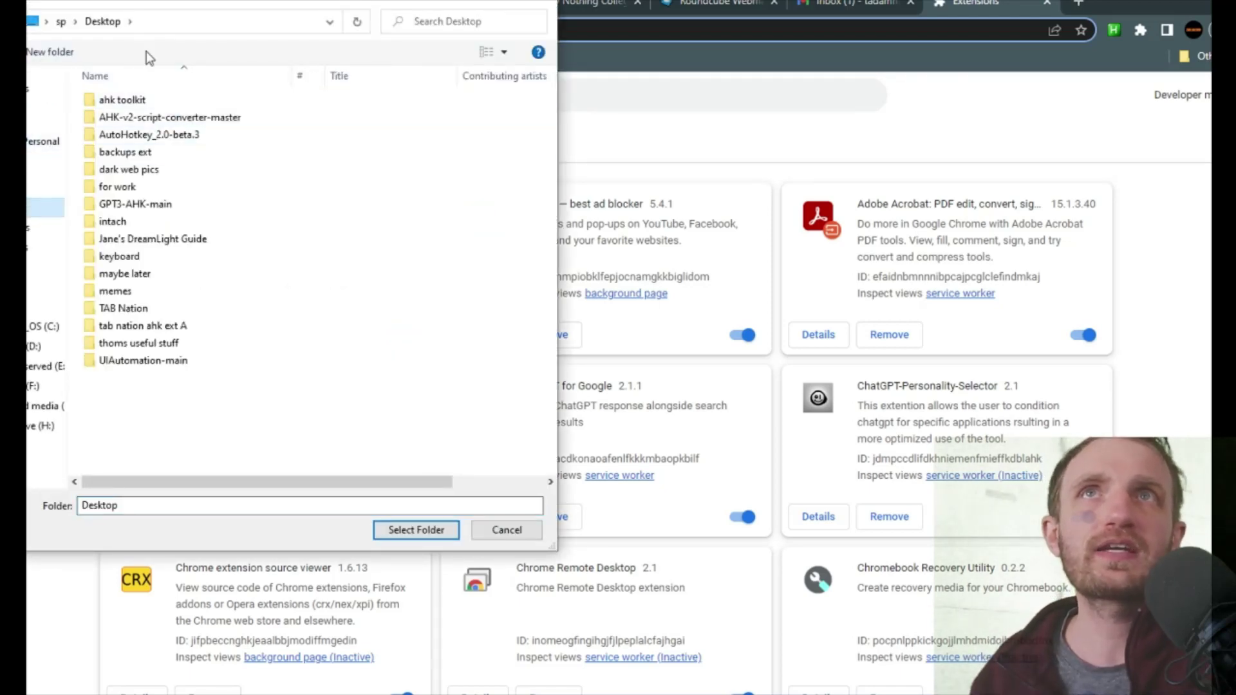
pyautogui.click(177, 326)
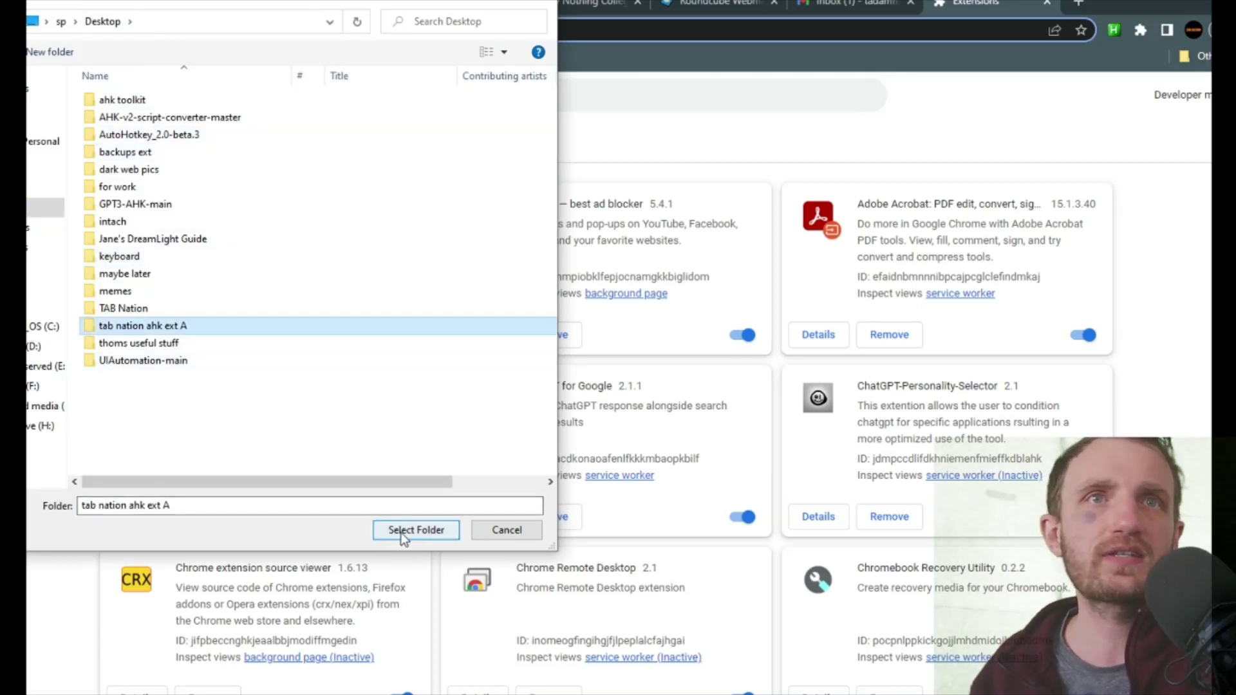
pyautogui.click(507, 531)
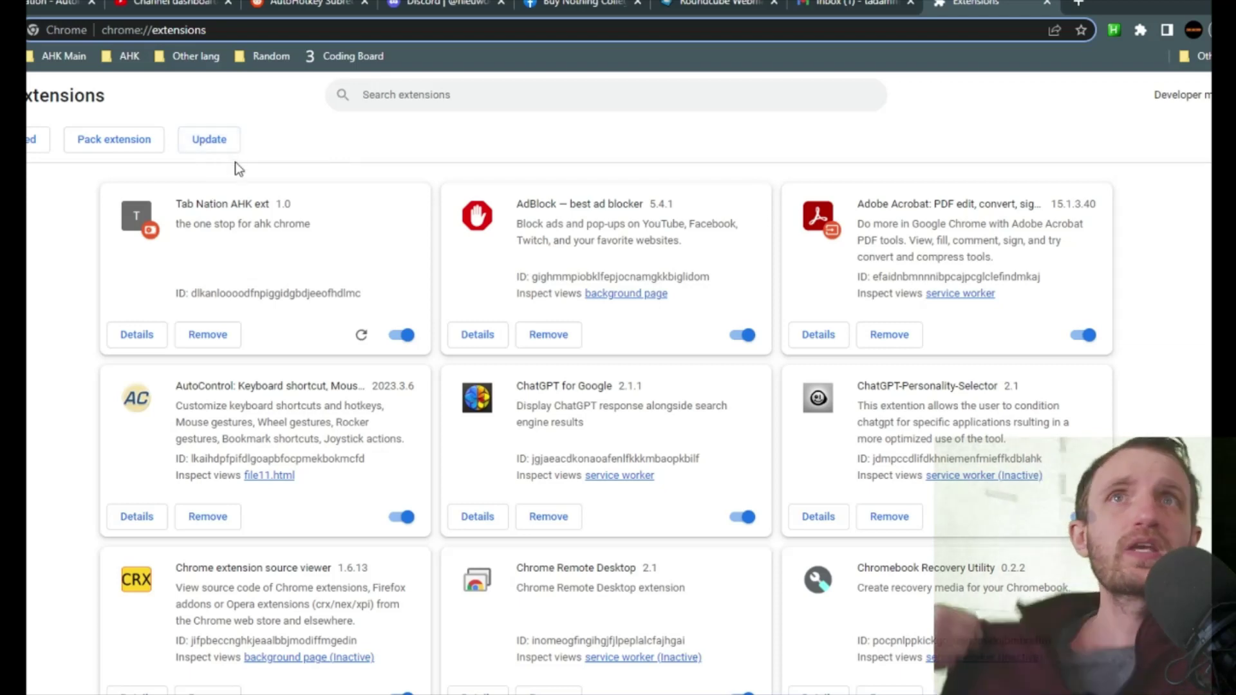
# Close the Extensions tab, open a new tab, and focus the TN AHK EXT popup's SEARCH box
pyautogui.click(1048, 4)
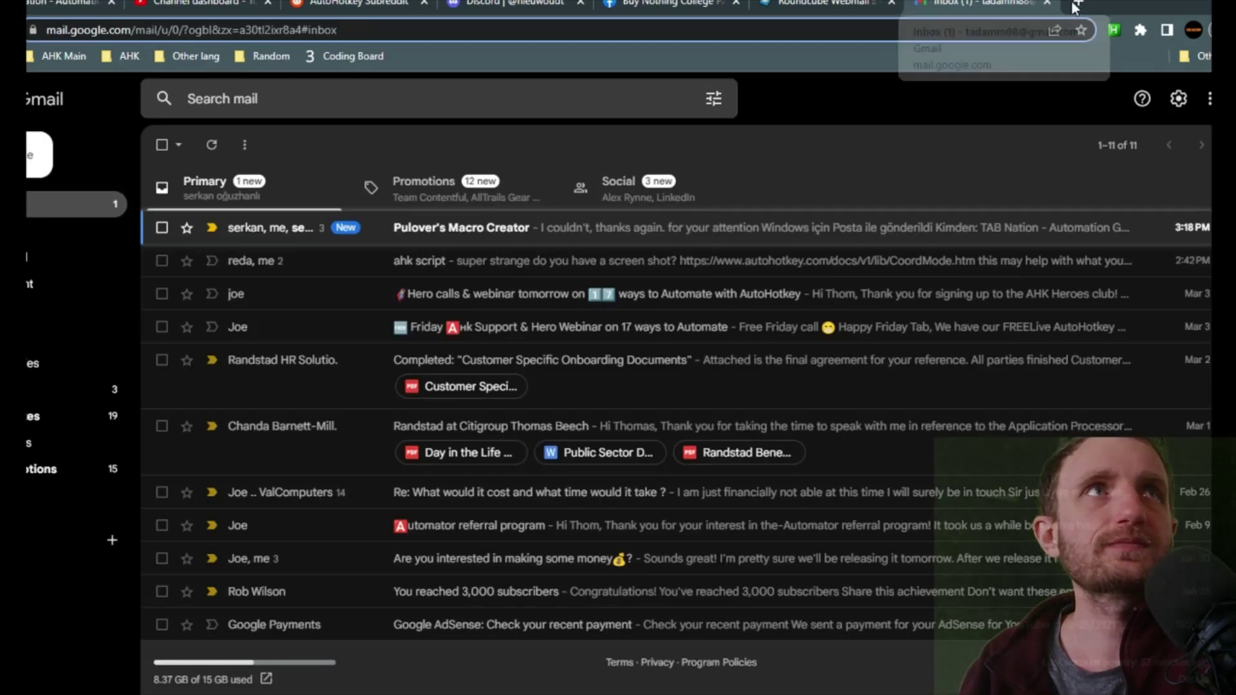
pyautogui.click(1079, 3)
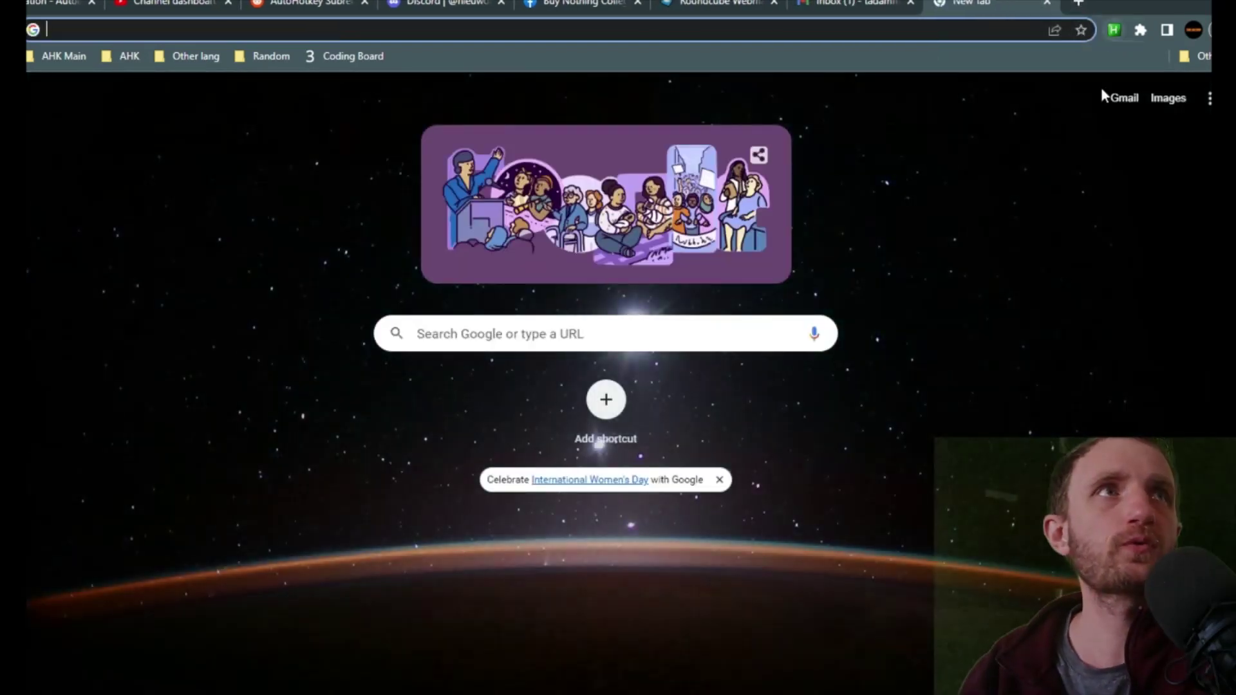
pyautogui.click(1114, 29)
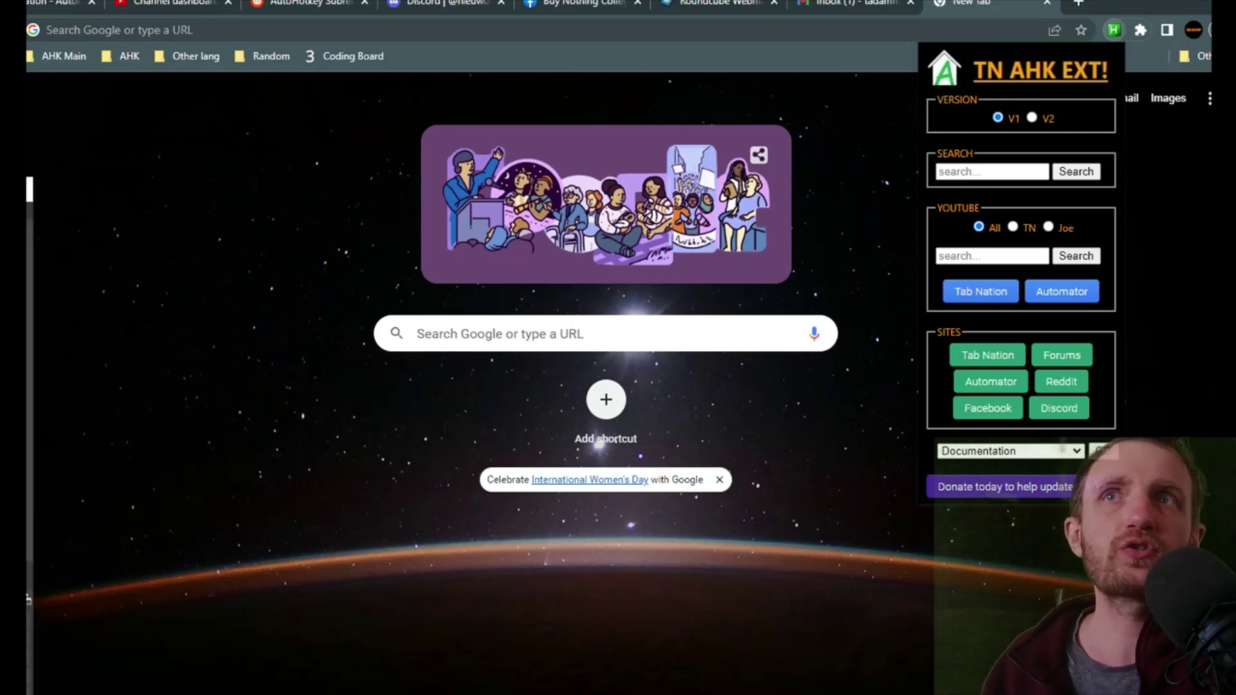
pyautogui.moveTo(107, 192)
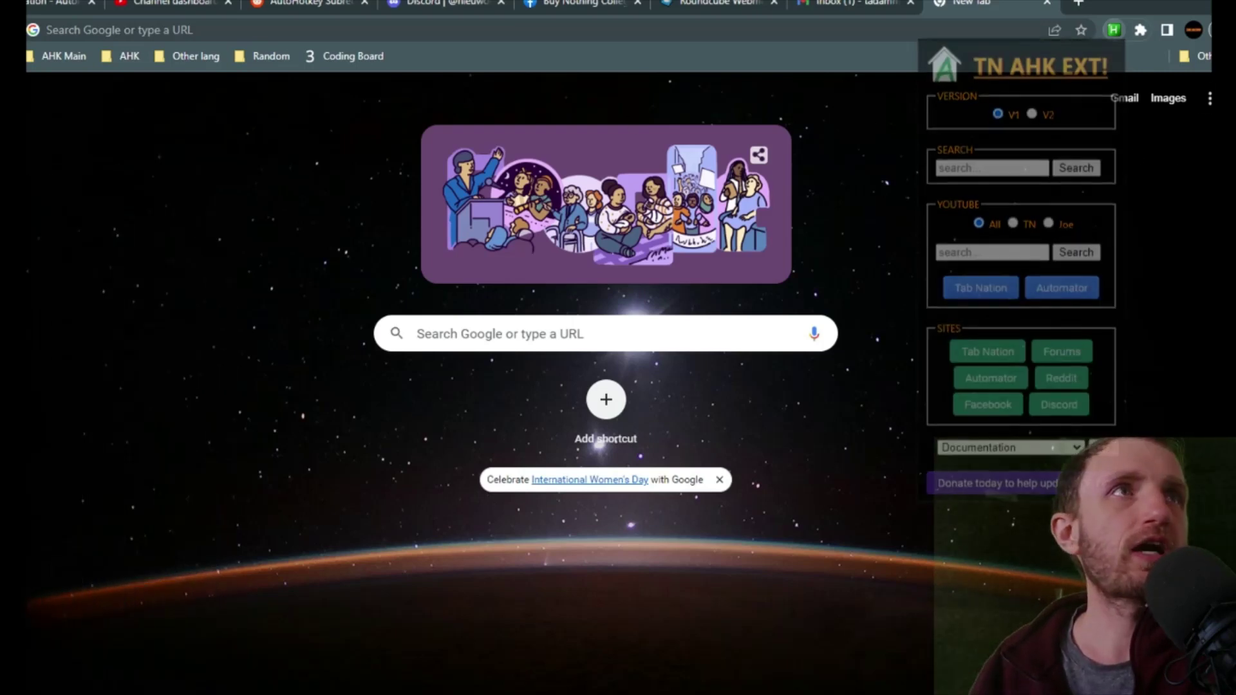
pyautogui.click(1115, 30)
pyautogui.click(1114, 30)
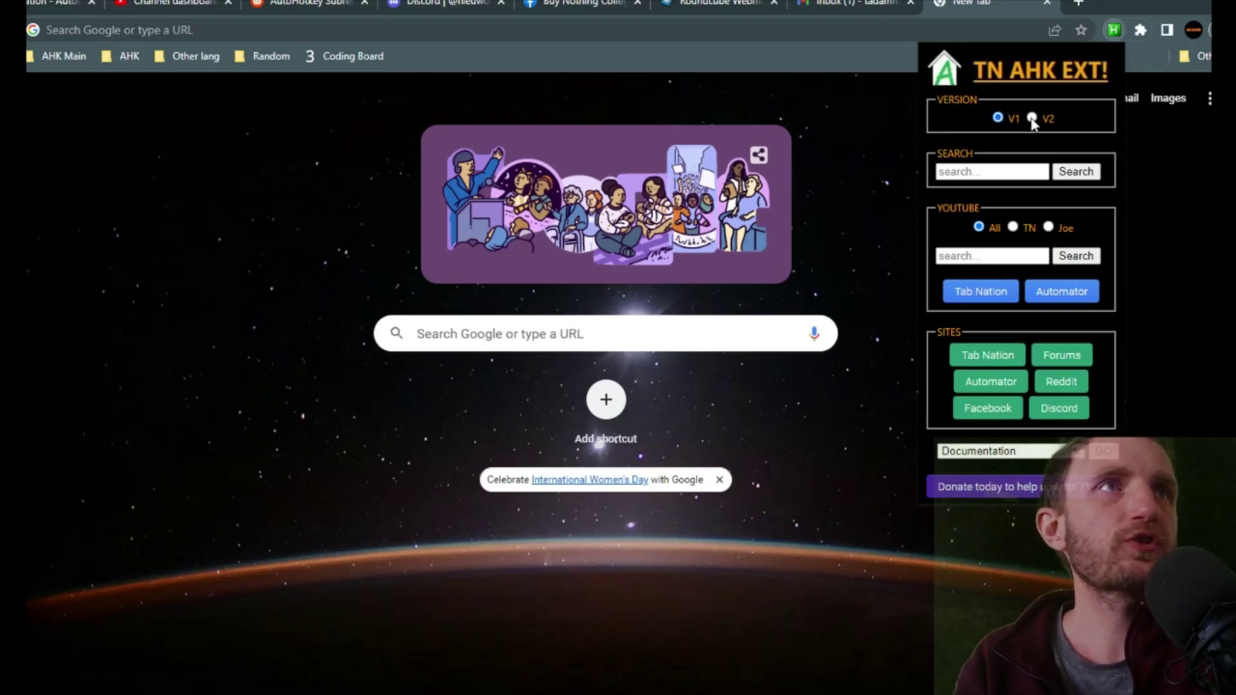
pyautogui.click(984, 171)
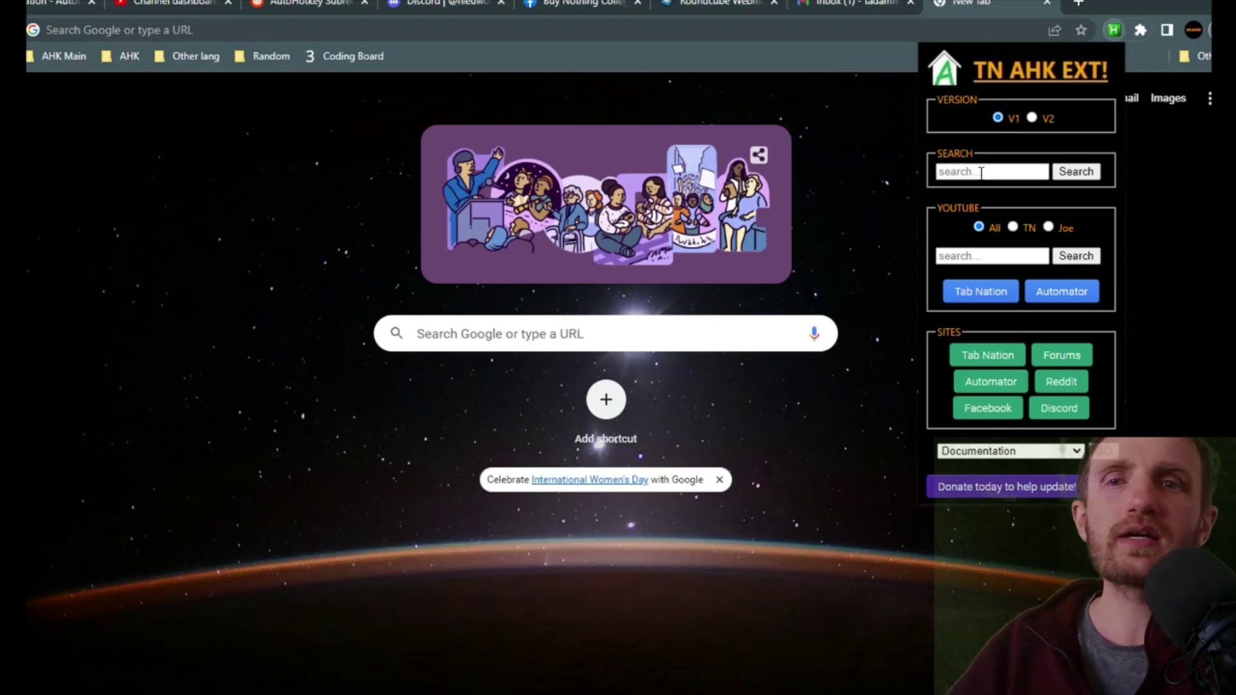
# Search the AutoHotkey docs for 'send' from the popup and select 'Send' in the page heading
pyautogui.click(982, 173)
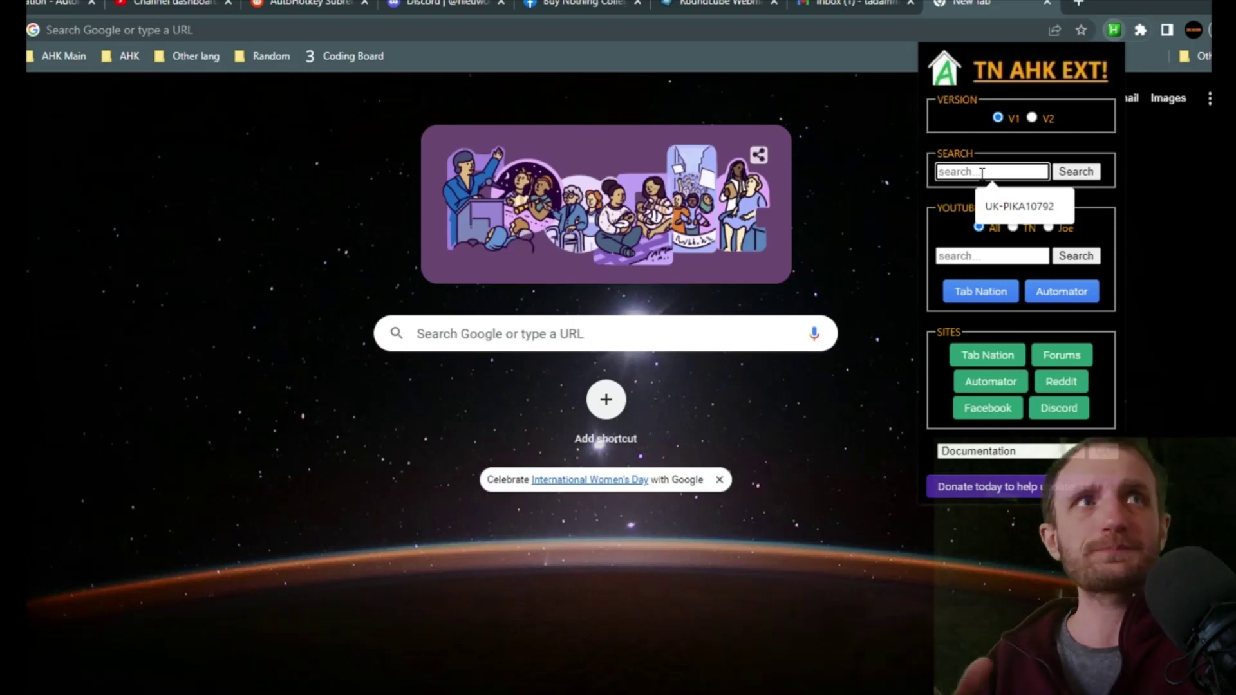
pyautogui.write('send')
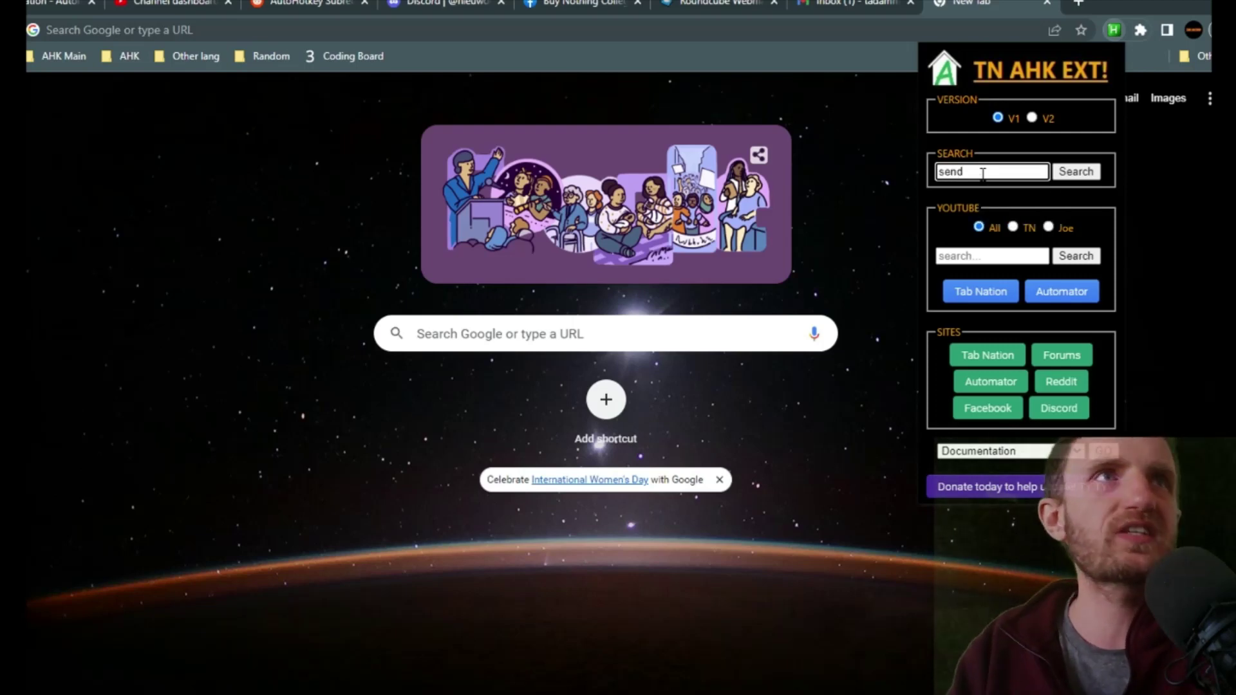
pyautogui.click(1078, 176)
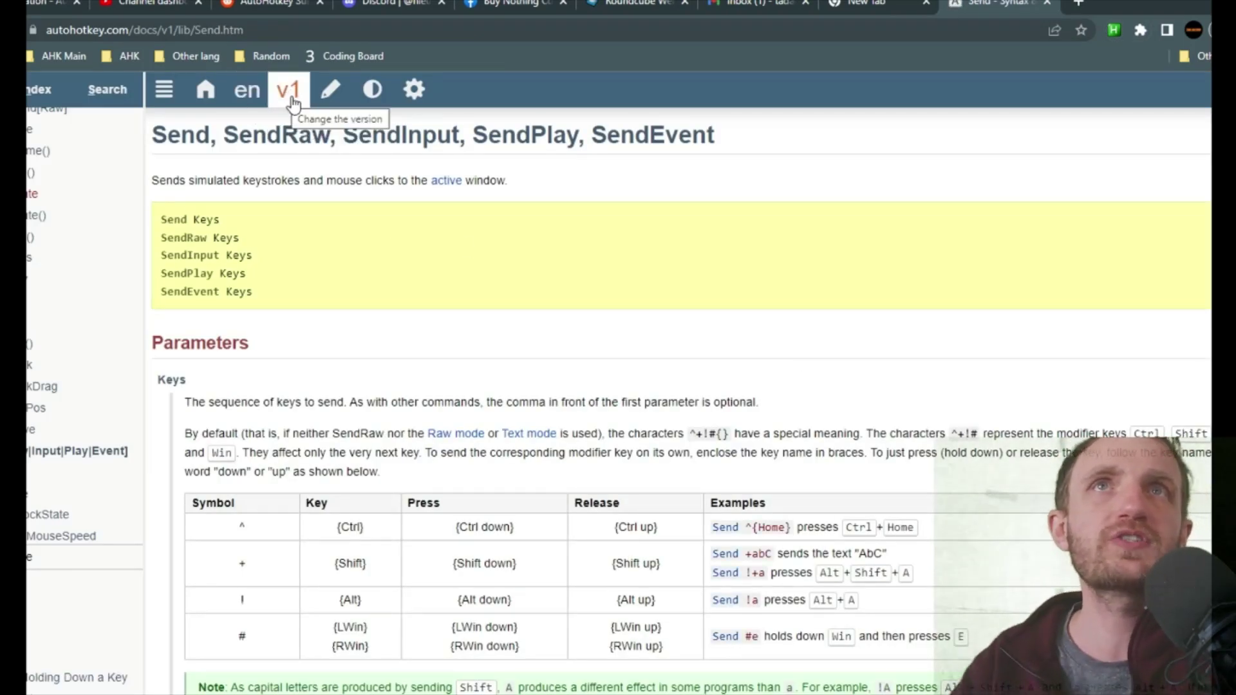
pyautogui.doubleClick(192, 136)
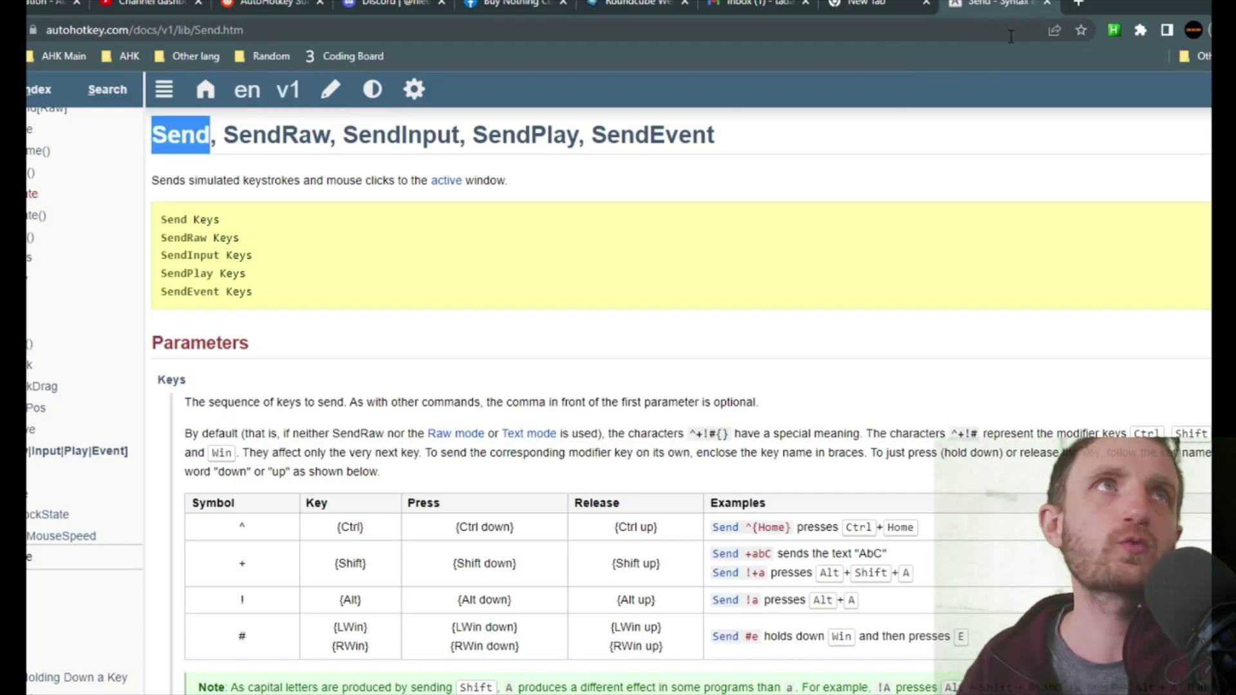
# Close the docs tab and run the popup's YouTube search for 'send' with the TN filter
pyautogui.click(1049, 5)
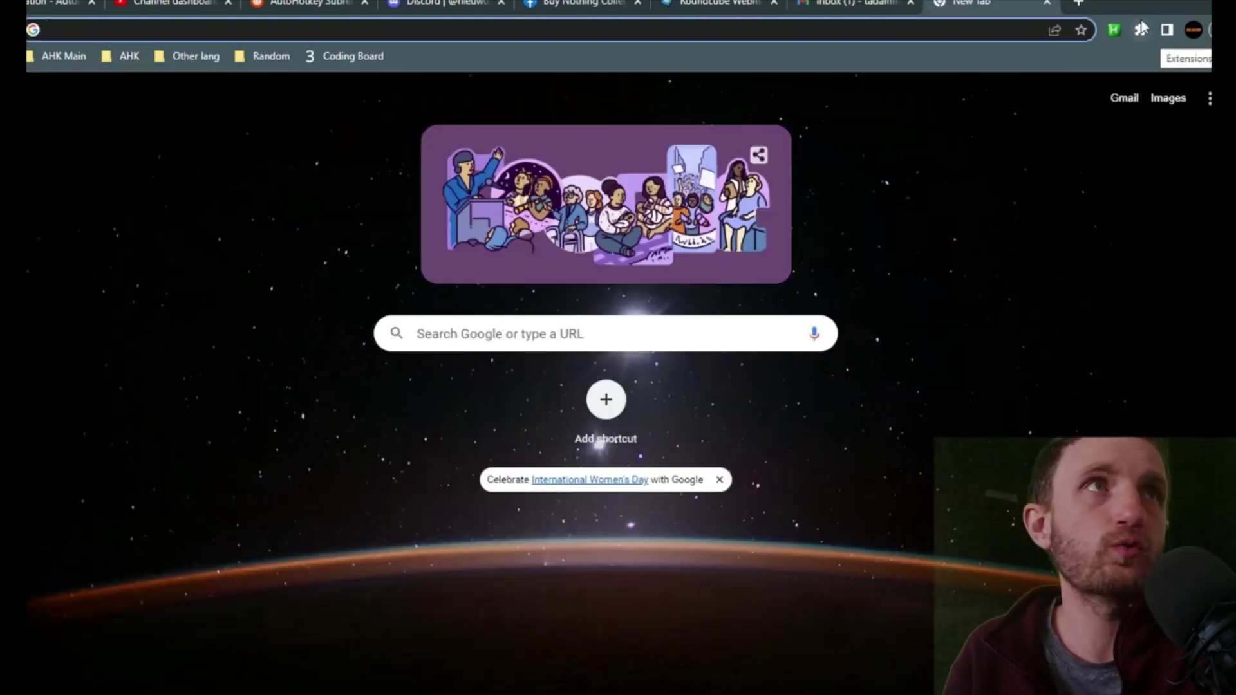
pyautogui.click(1111, 32)
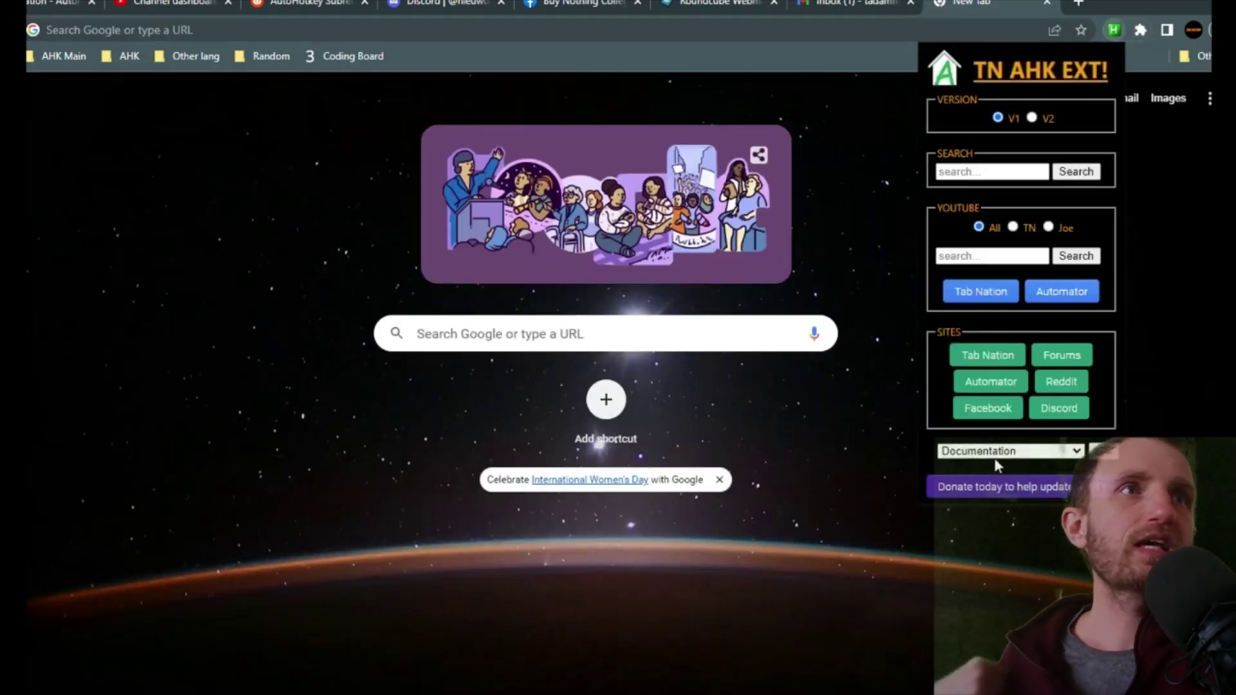
pyautogui.click(985, 255)
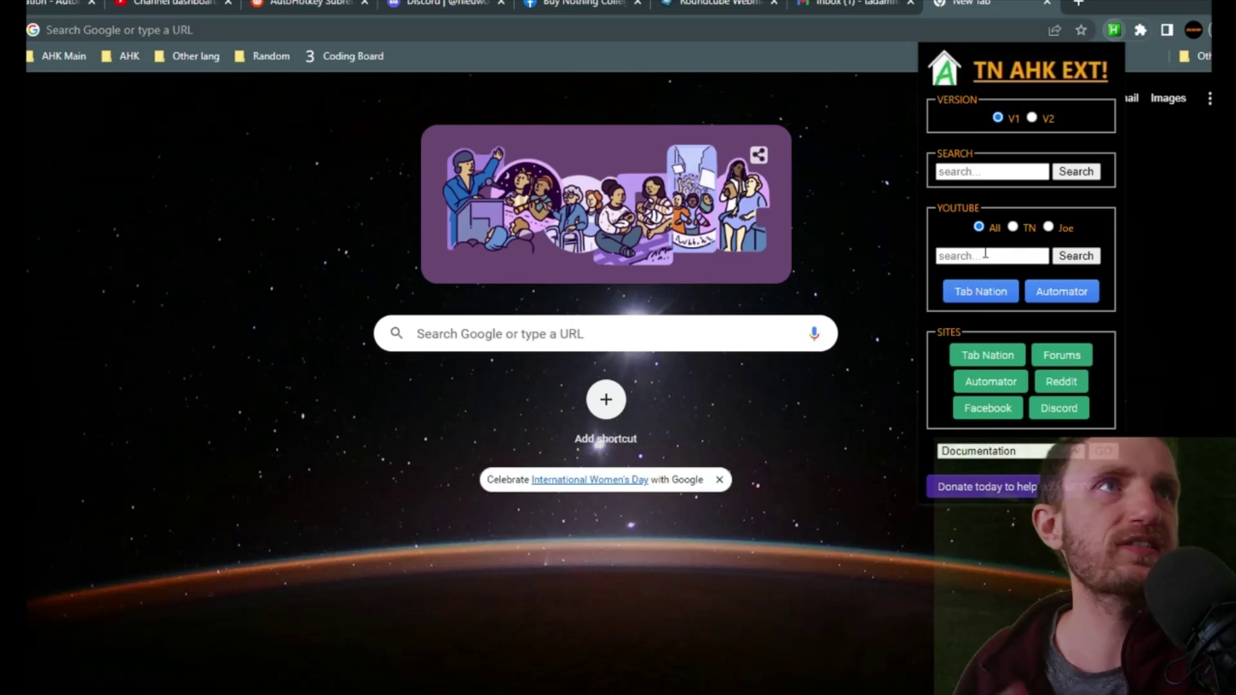
pyautogui.click(962, 171)
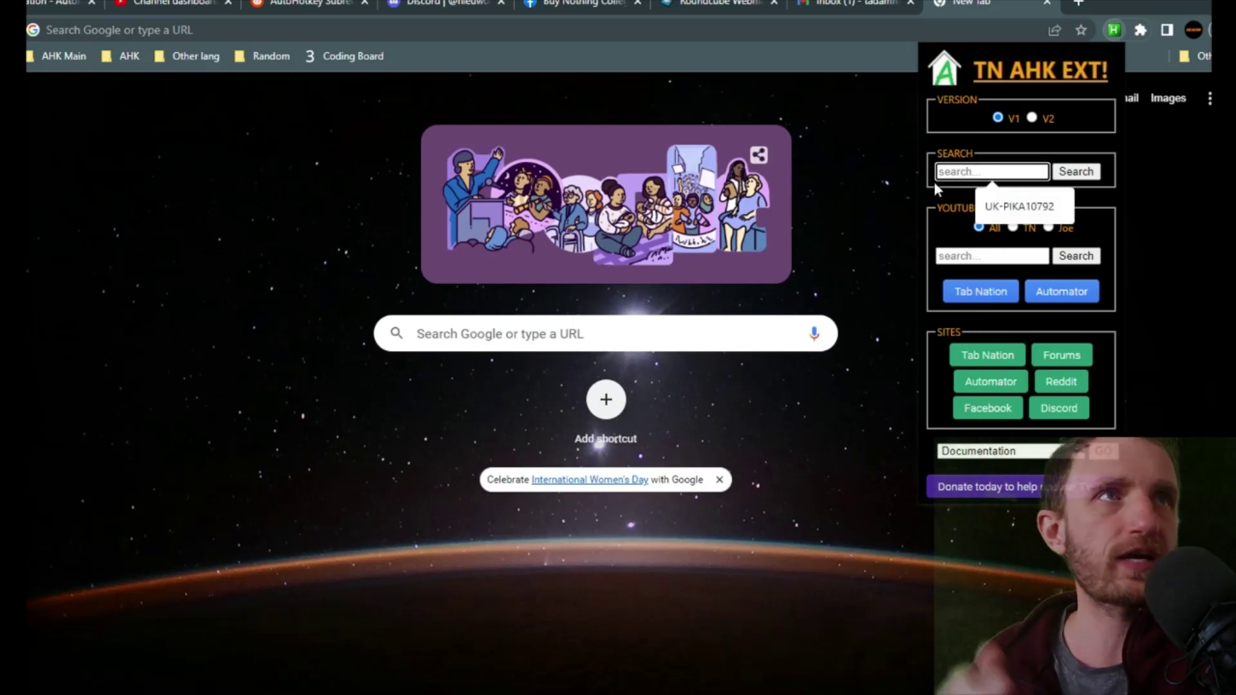
pyautogui.click(1105, 224)
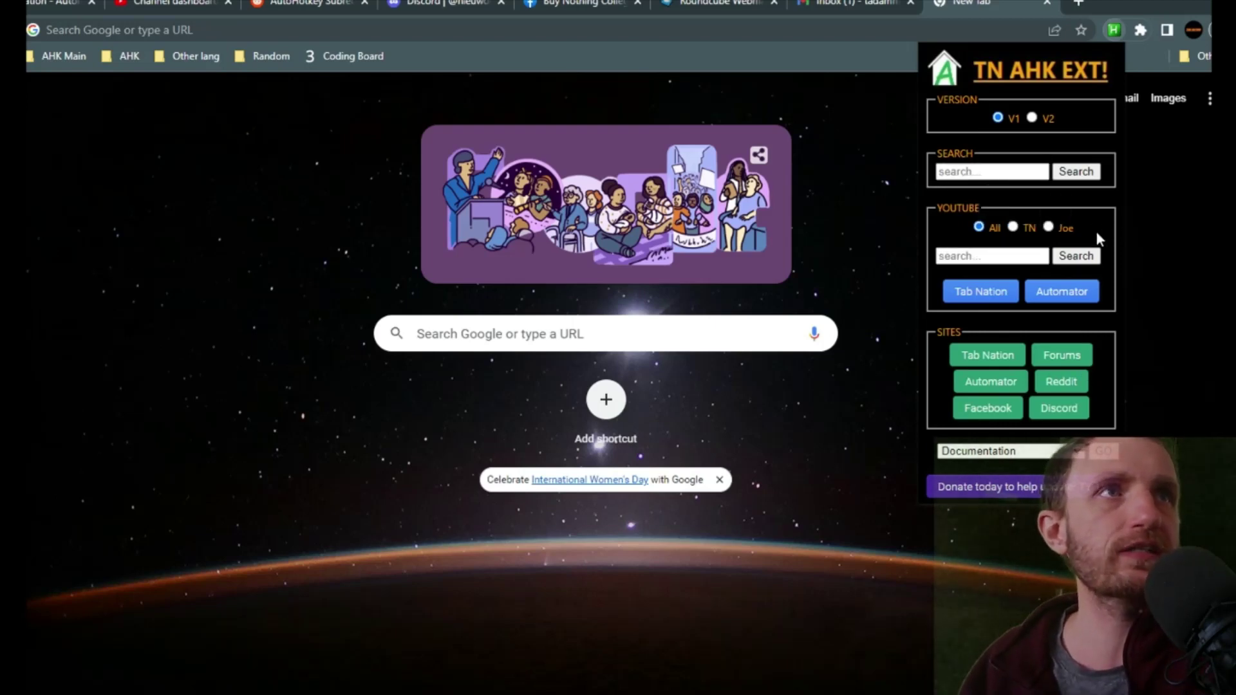
pyautogui.click(991, 258)
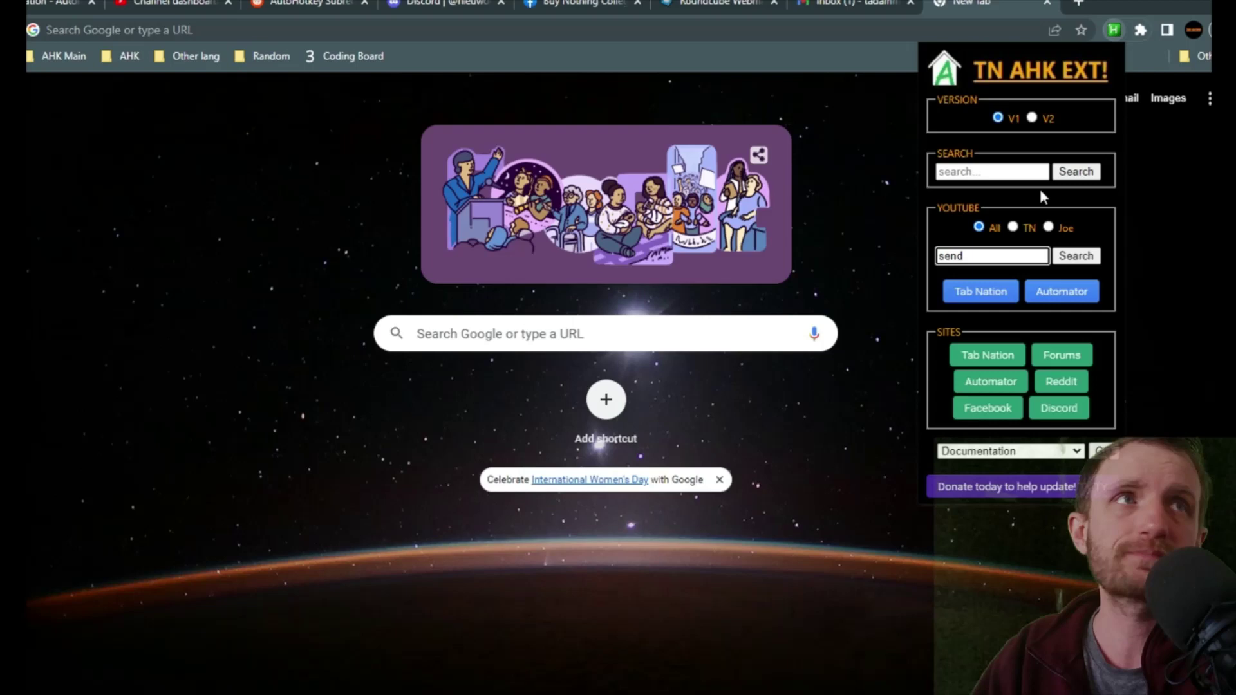
pyautogui.click(1014, 227)
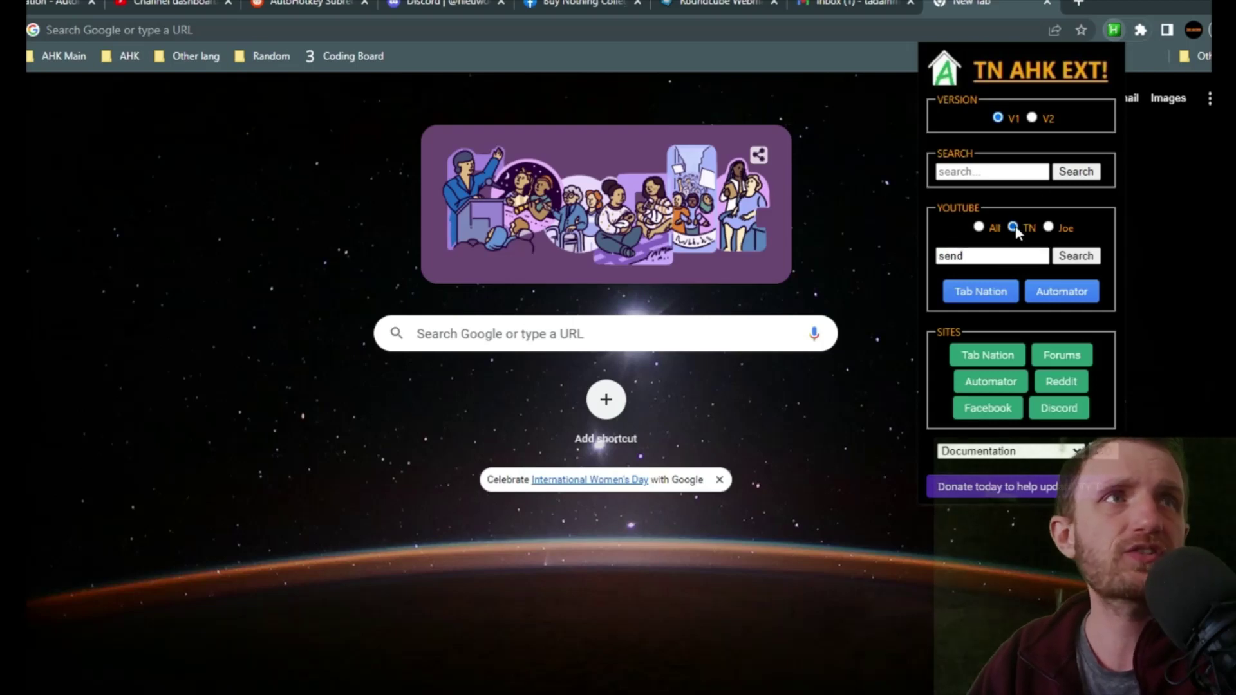
pyautogui.click(1076, 257)
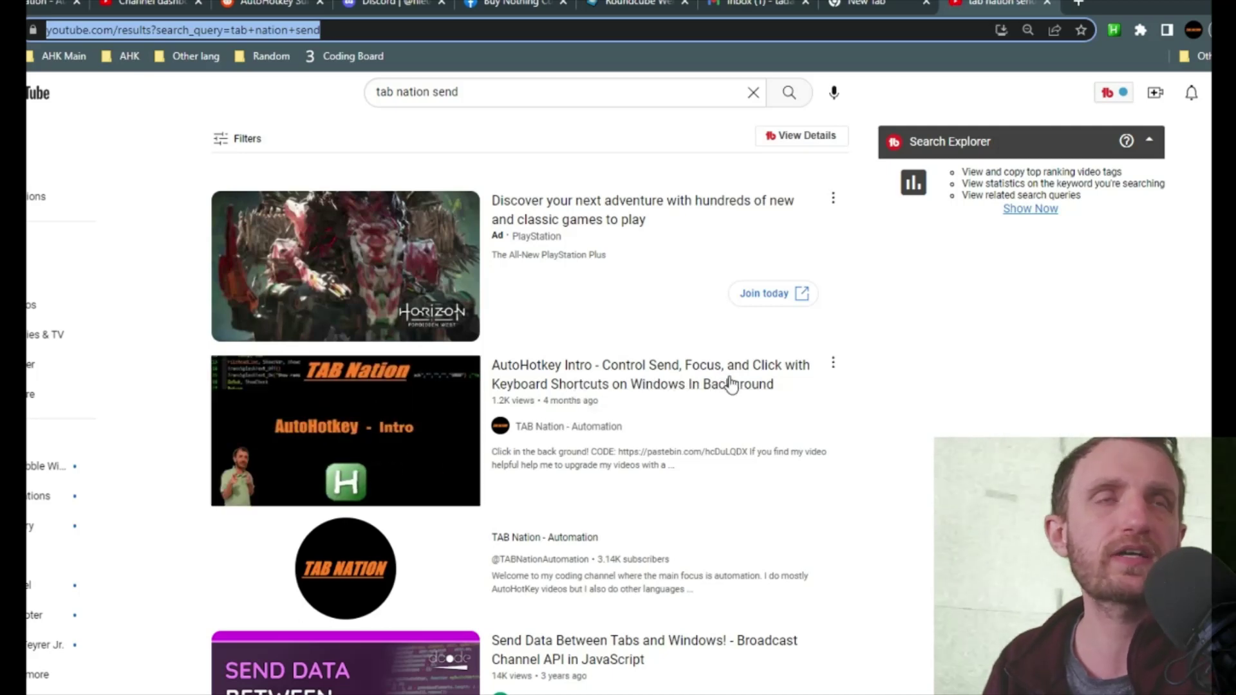
pyautogui.moveTo(676, 396)
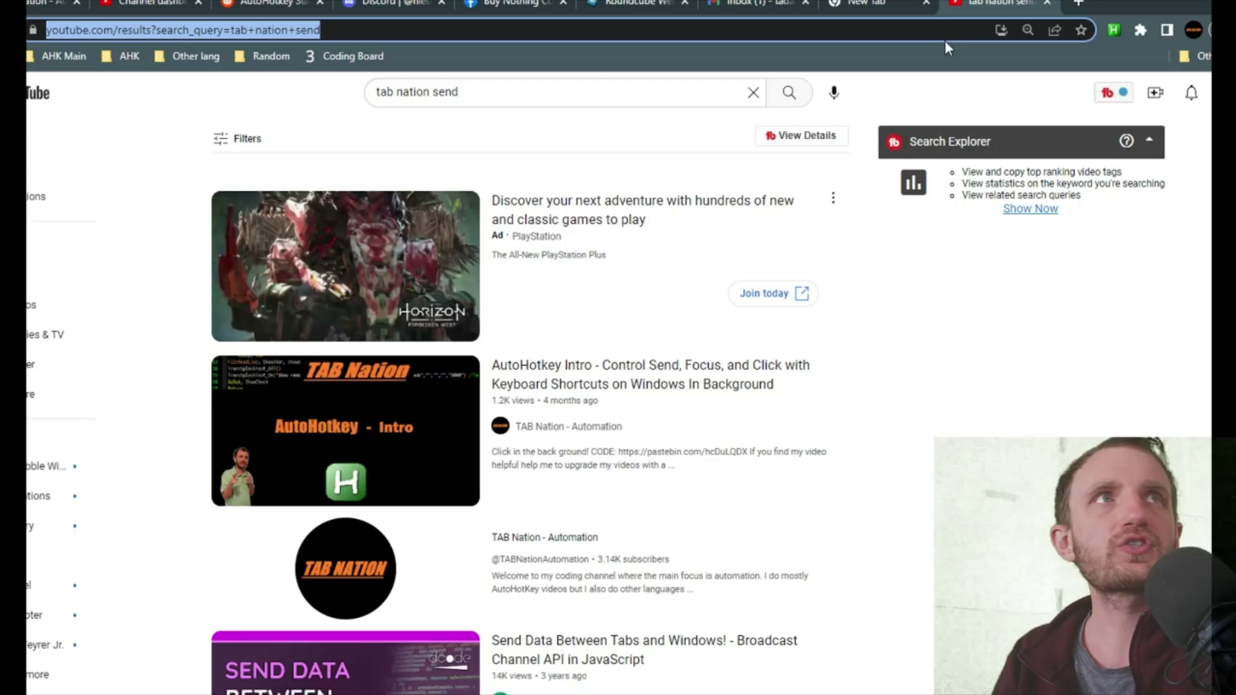
# Close the YouTube tab, open the Automator channel from the popup's YouTube shortcuts, then close it
pyautogui.click(1049, 4)
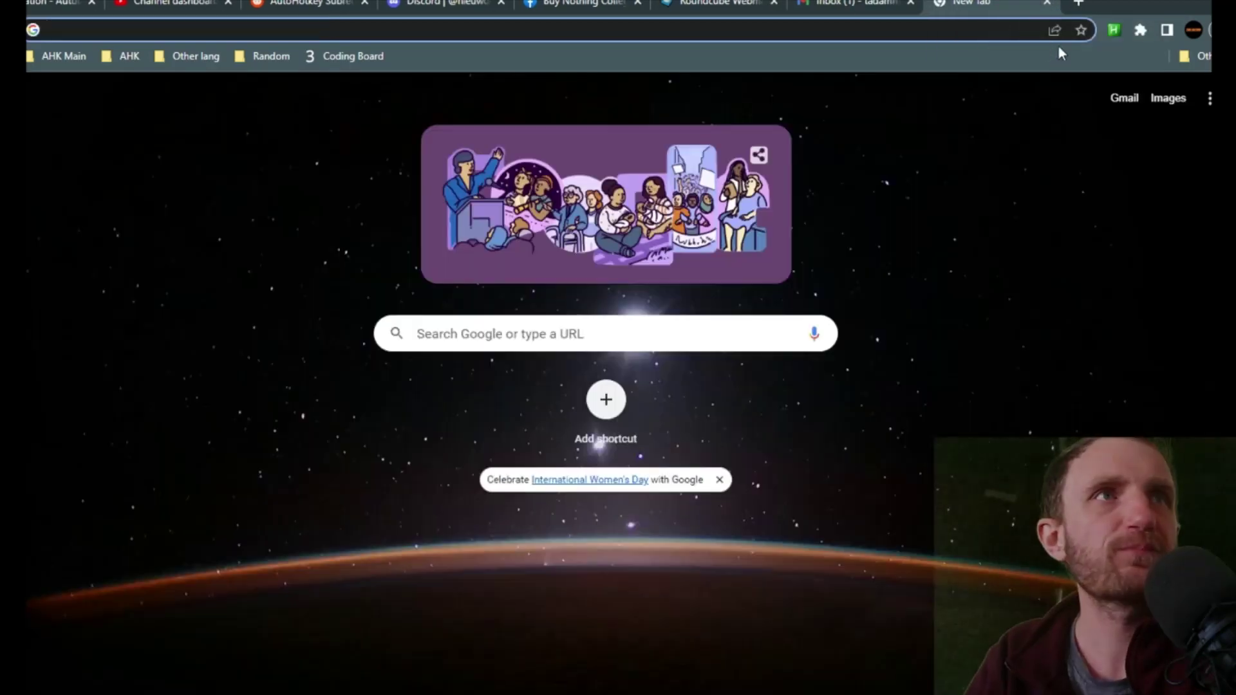
pyautogui.click(1116, 31)
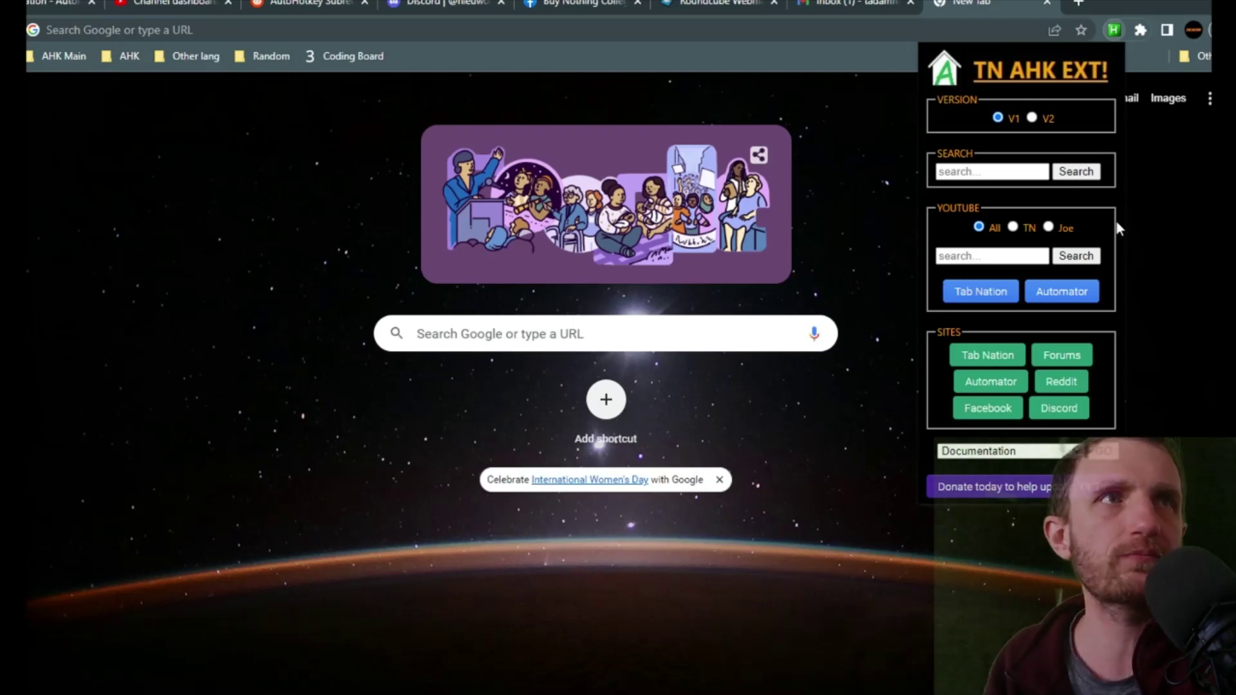
pyautogui.click(1068, 294)
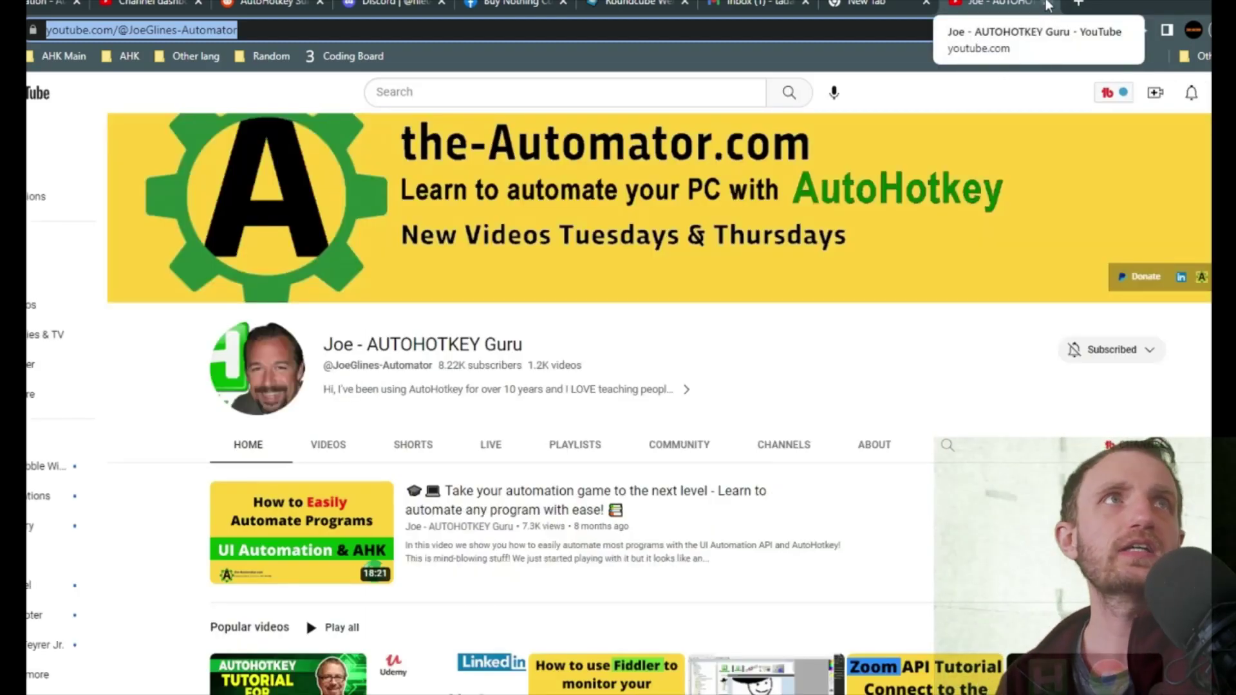
pyautogui.click(1048, 5)
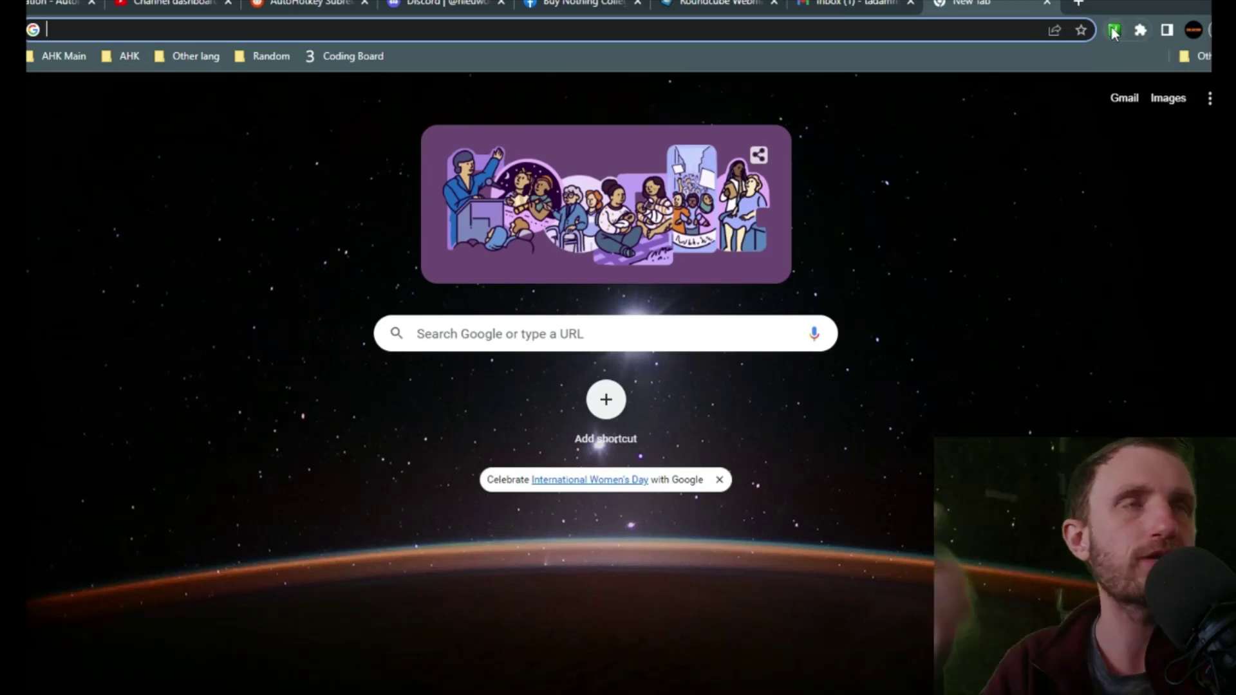
# Open the AutoHotkey subreddit via the popup's Reddit shortcut, then close it with Ctrl+W
pyautogui.click(1114, 30)
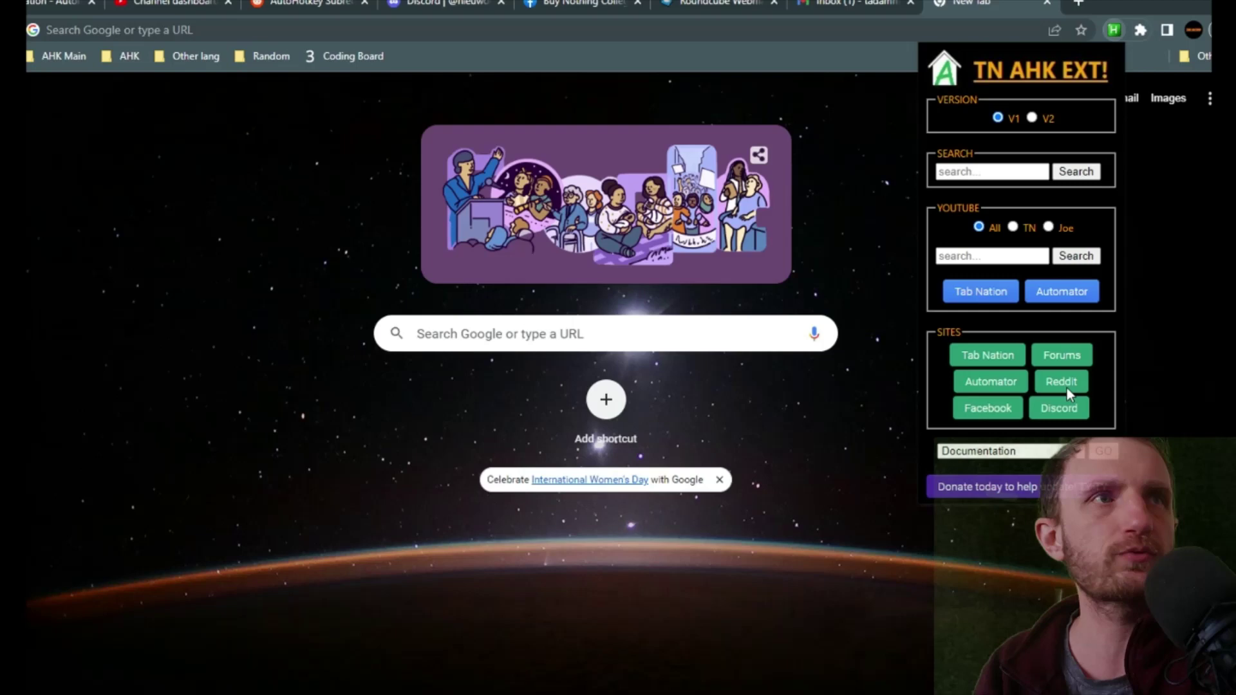
pyautogui.click(1049, 380)
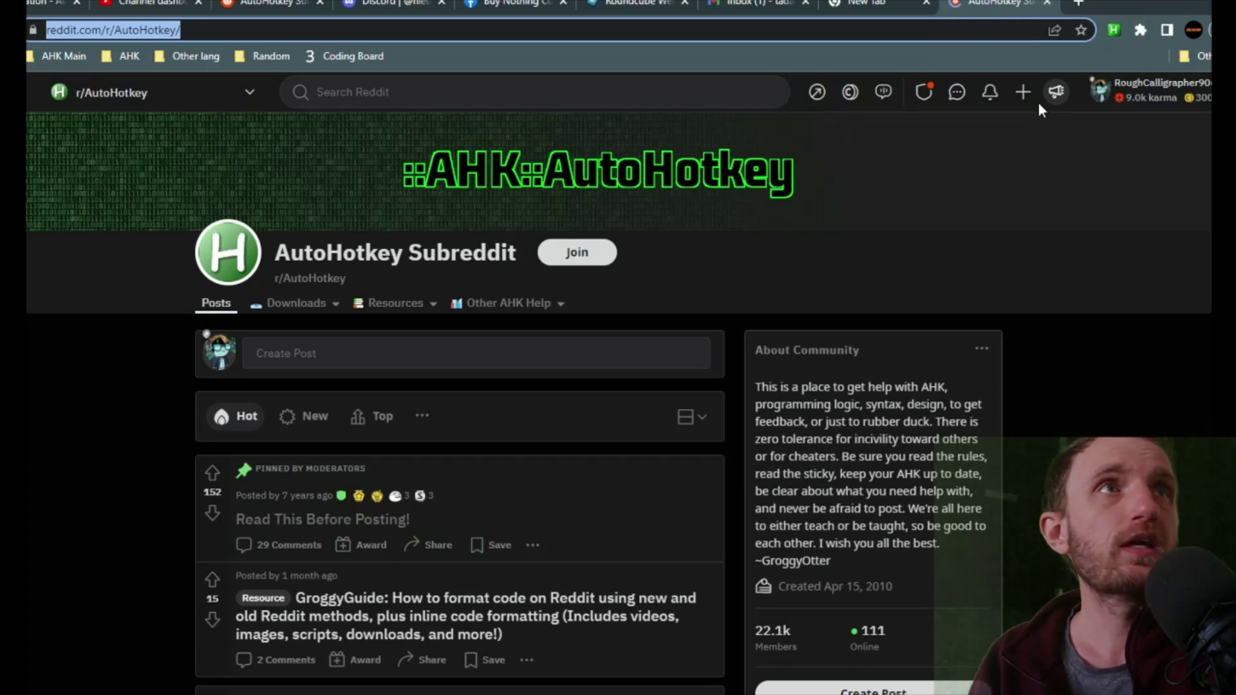
pyautogui.hotkey('ctrl', 'w')
# Switch the popup's Documentation dropdown to About to show the v1.1 info note
pyautogui.click(1115, 30)
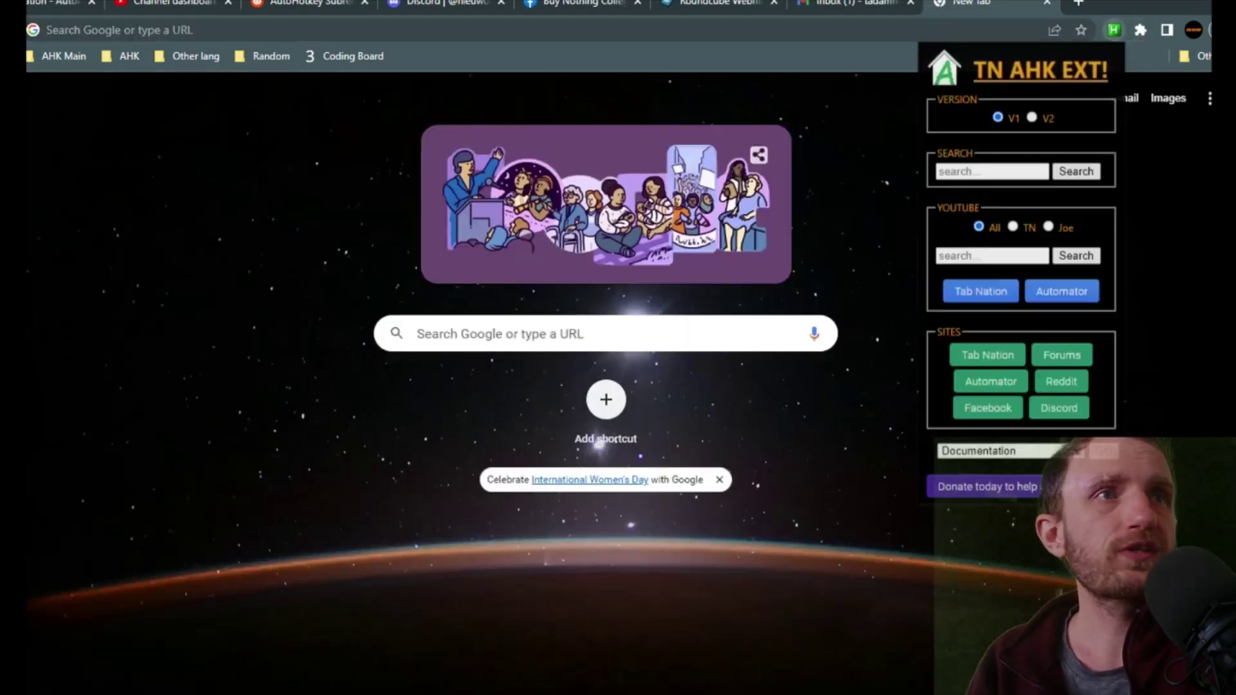
pyautogui.click(1002, 458)
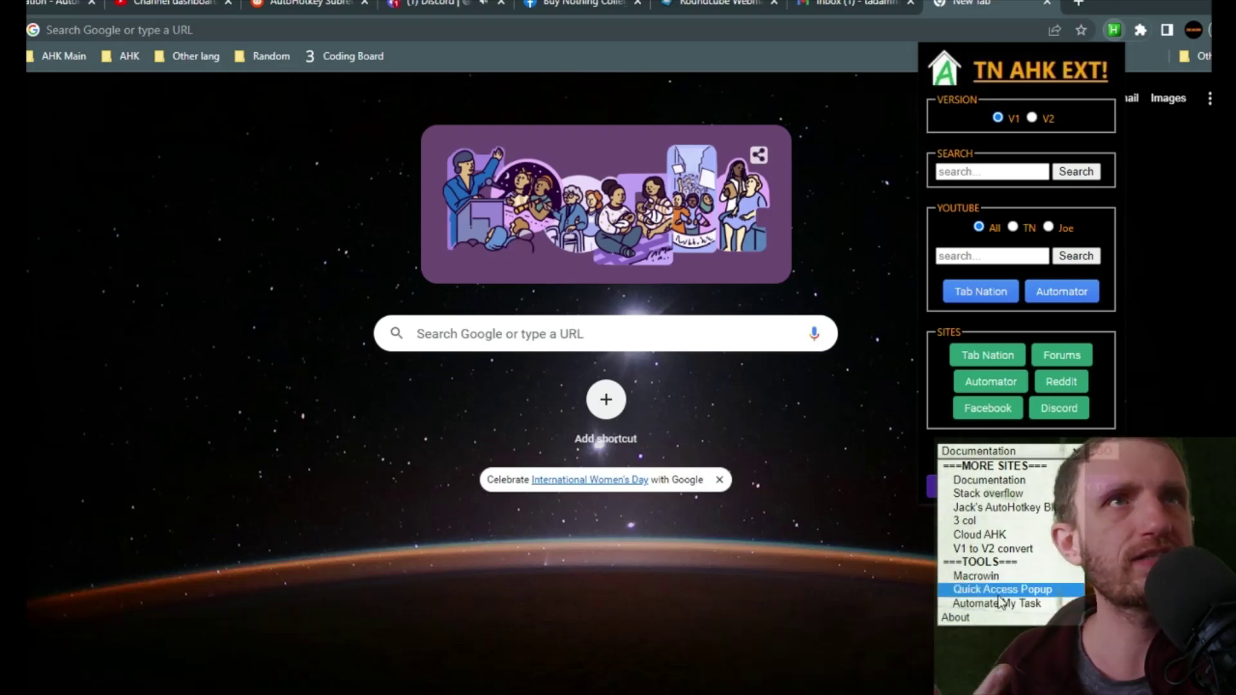
pyautogui.click(966, 618)
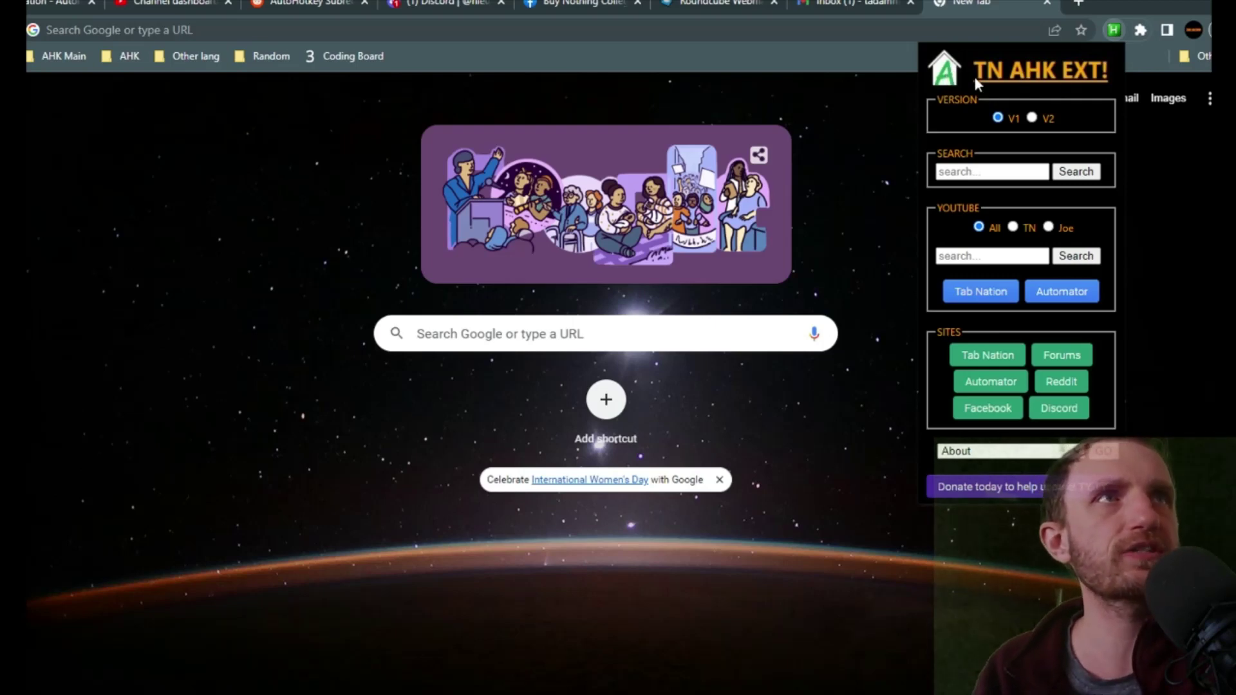
# Open the extension's full main page and display a snippet from its dropdown in the text box
pyautogui.click(937, 70)
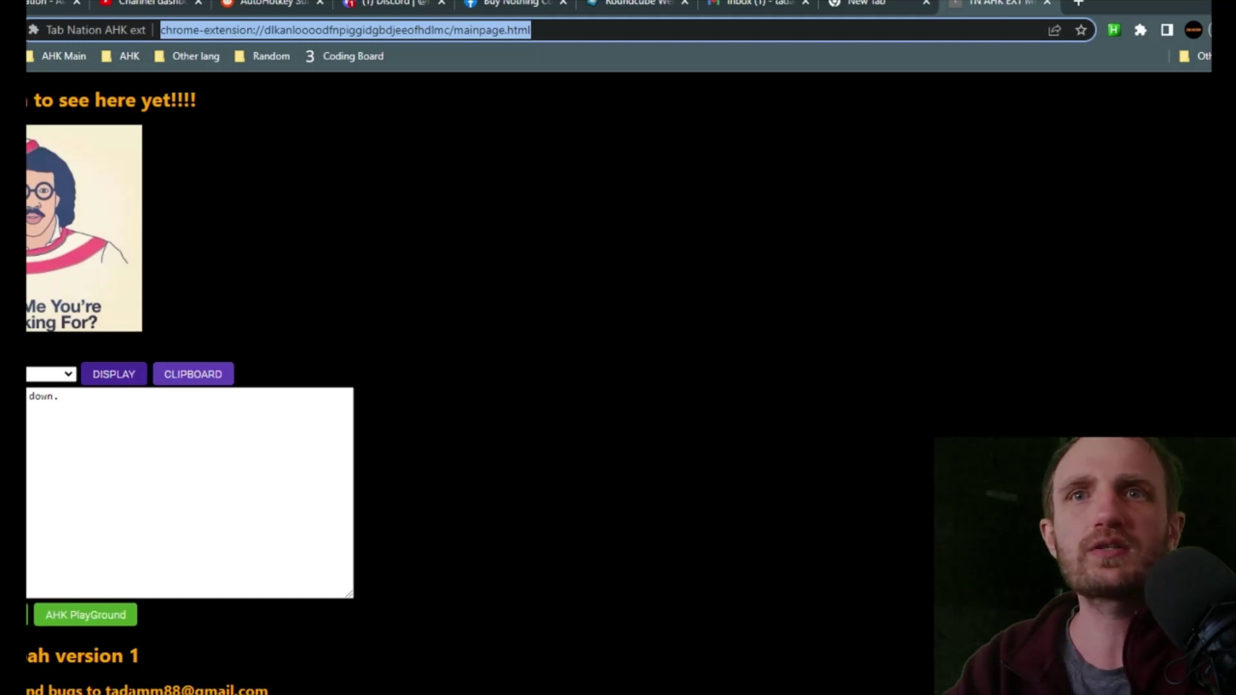
pyautogui.moveTo(107, 689); pyautogui.dragTo(297, 692)
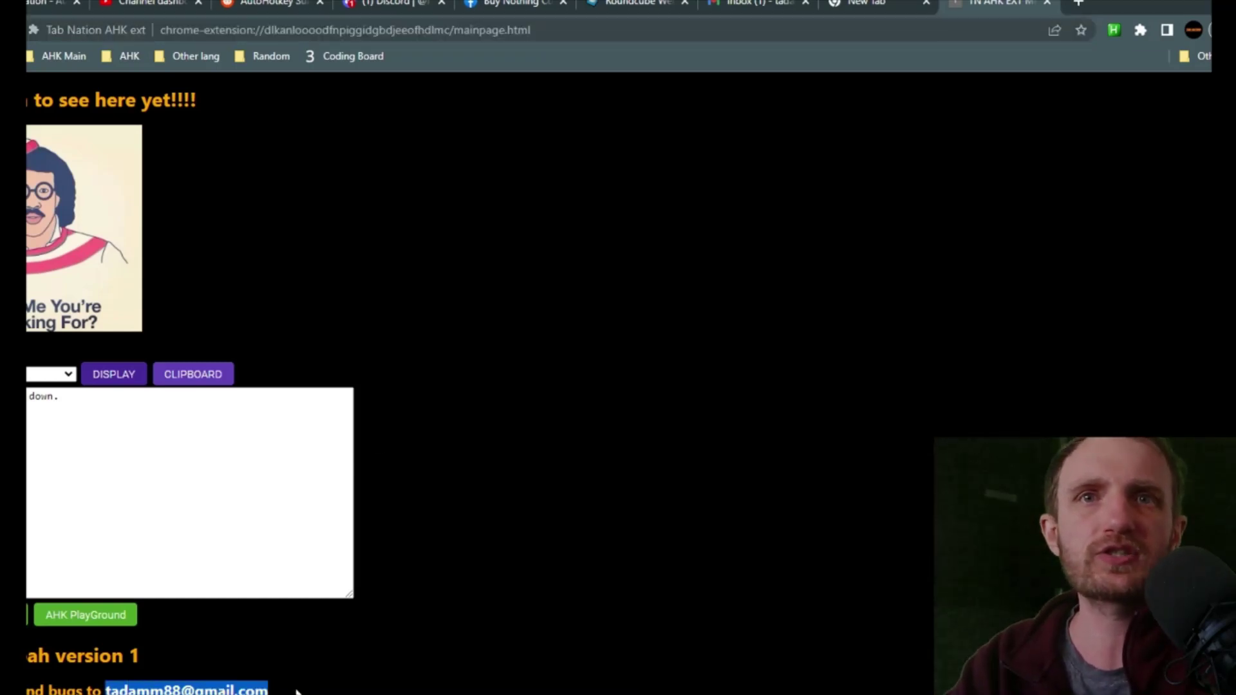
pyautogui.click(47, 374)
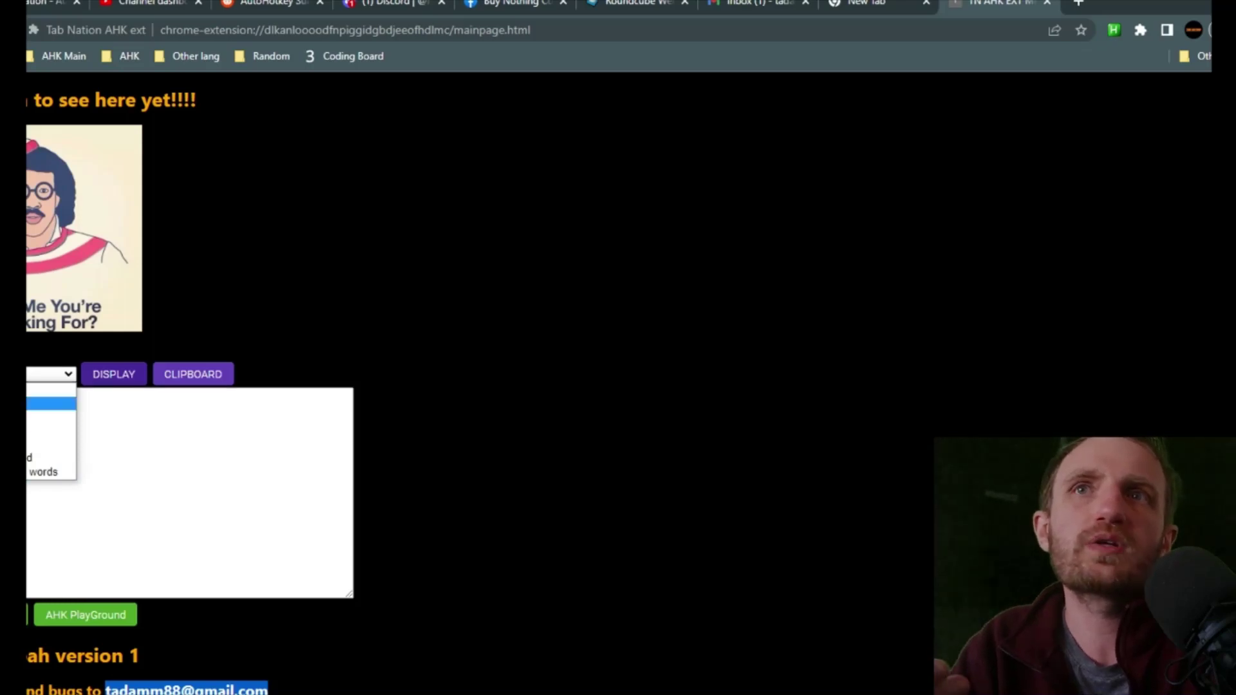
pyautogui.press('Return')
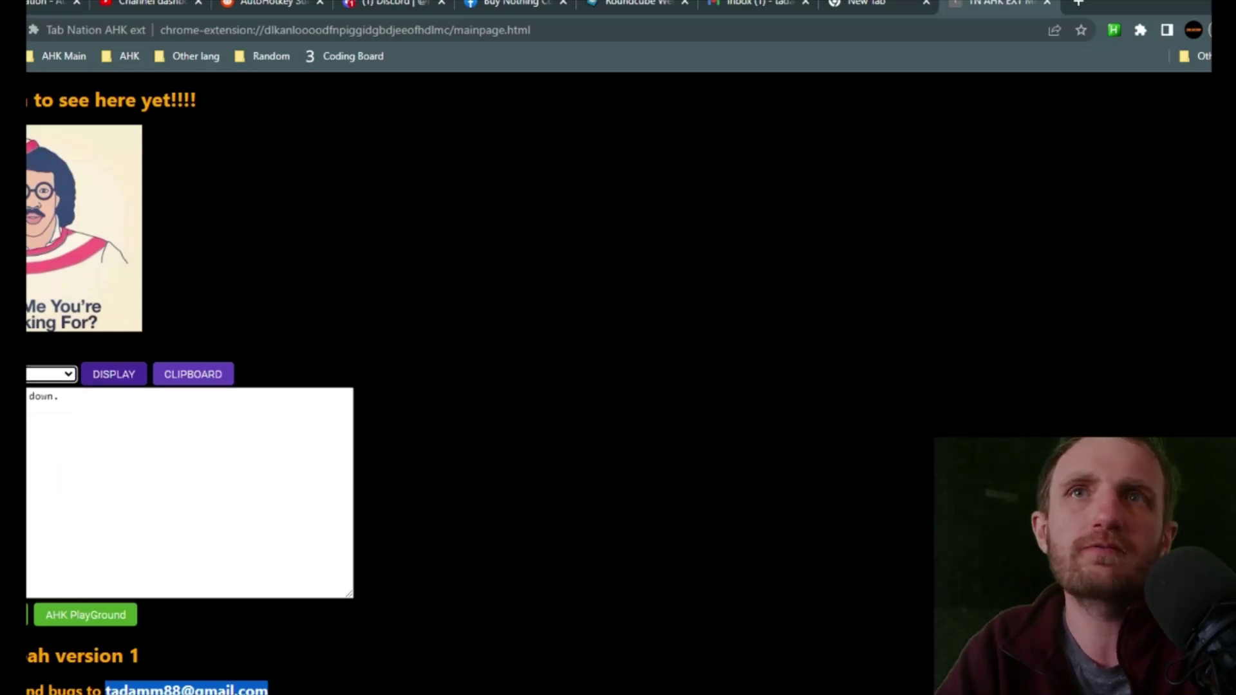
pyautogui.click(115, 379)
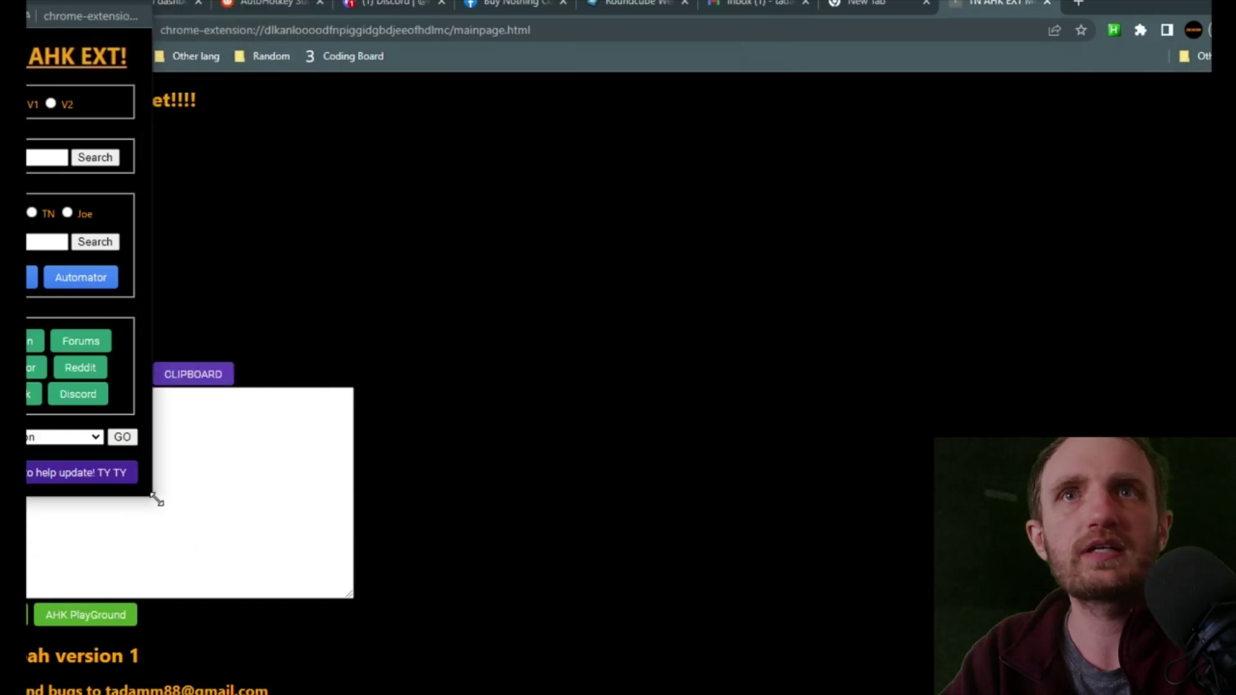
# Drag the popped-out TN AHK EXT window by its title bar to the right screen edge
pyautogui.moveTo(29, 3); pyautogui.dragTo(1233, 129)
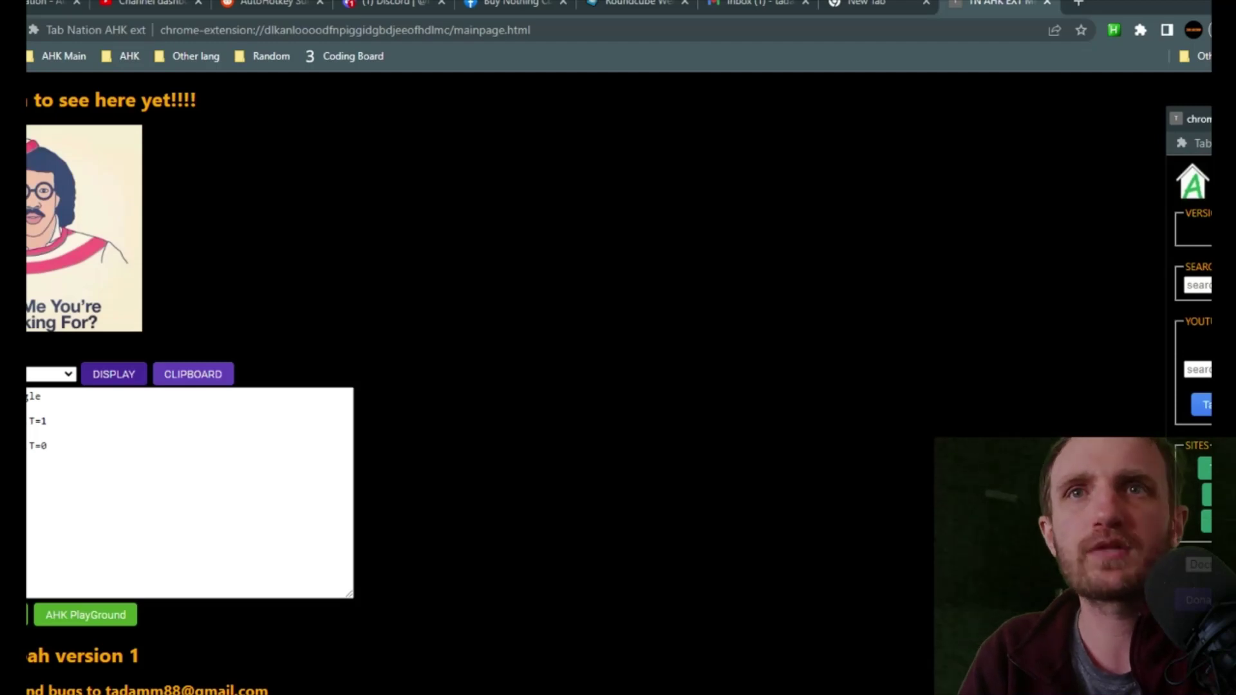
# Close the pop-out and display the snippet using %A_ScriptDir% and RunAs "%A_ScriptFullPath%"
pyautogui.click(583, 466)
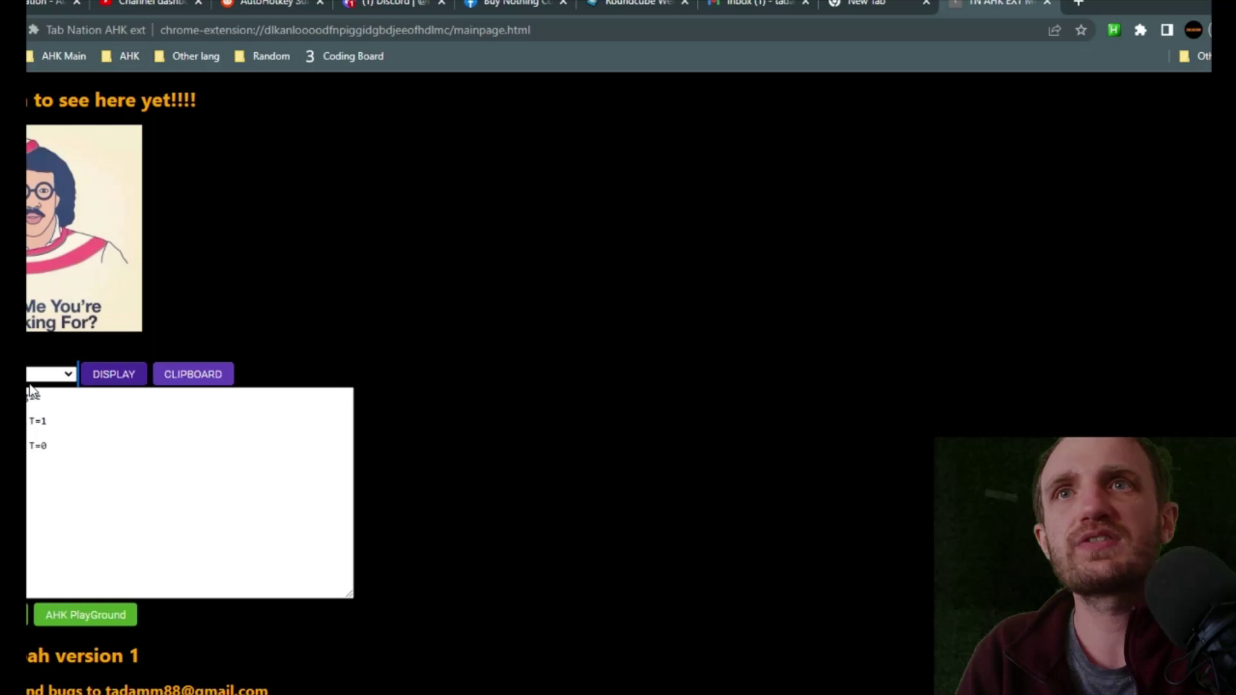
pyautogui.click(51, 374)
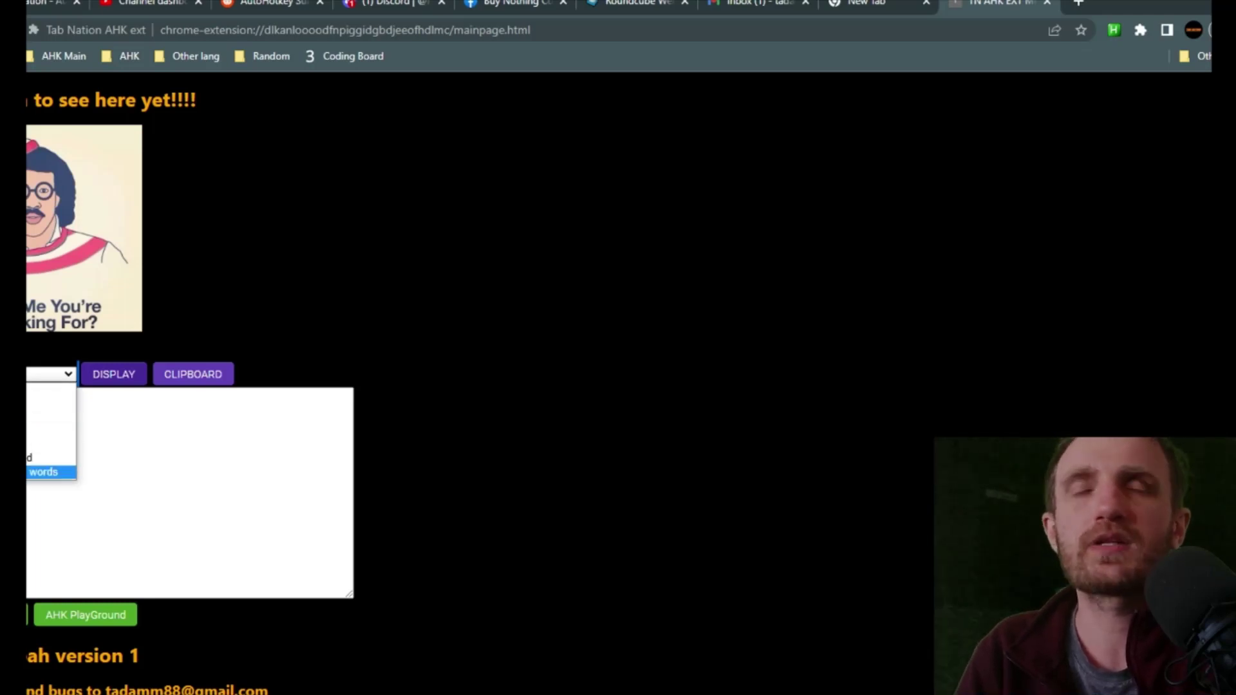
pyautogui.press('Return')
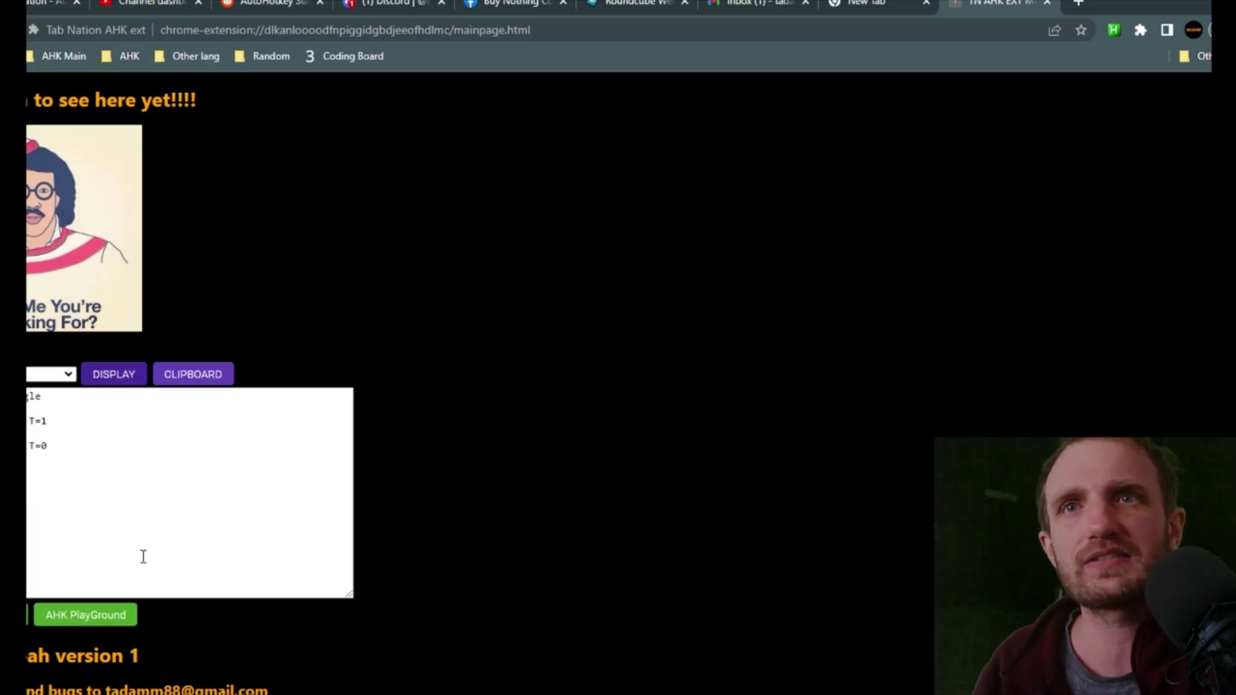
pyautogui.click(48, 374)
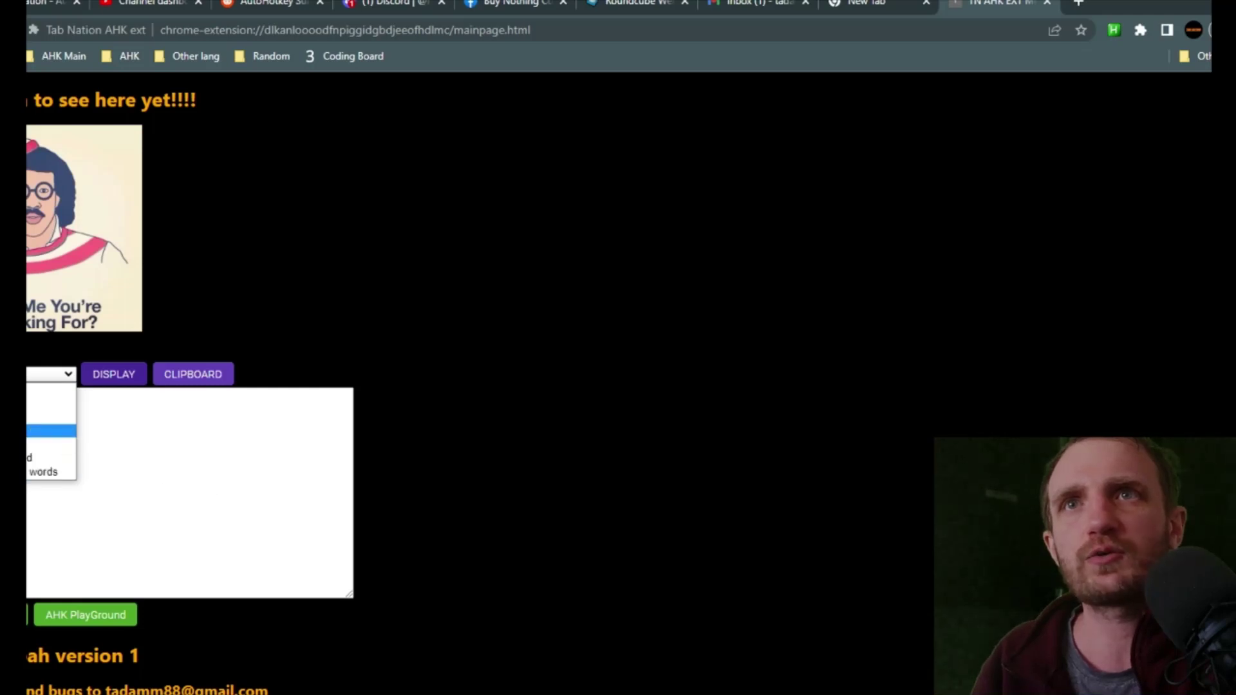
pyautogui.click(52, 444)
pyautogui.click(99, 380)
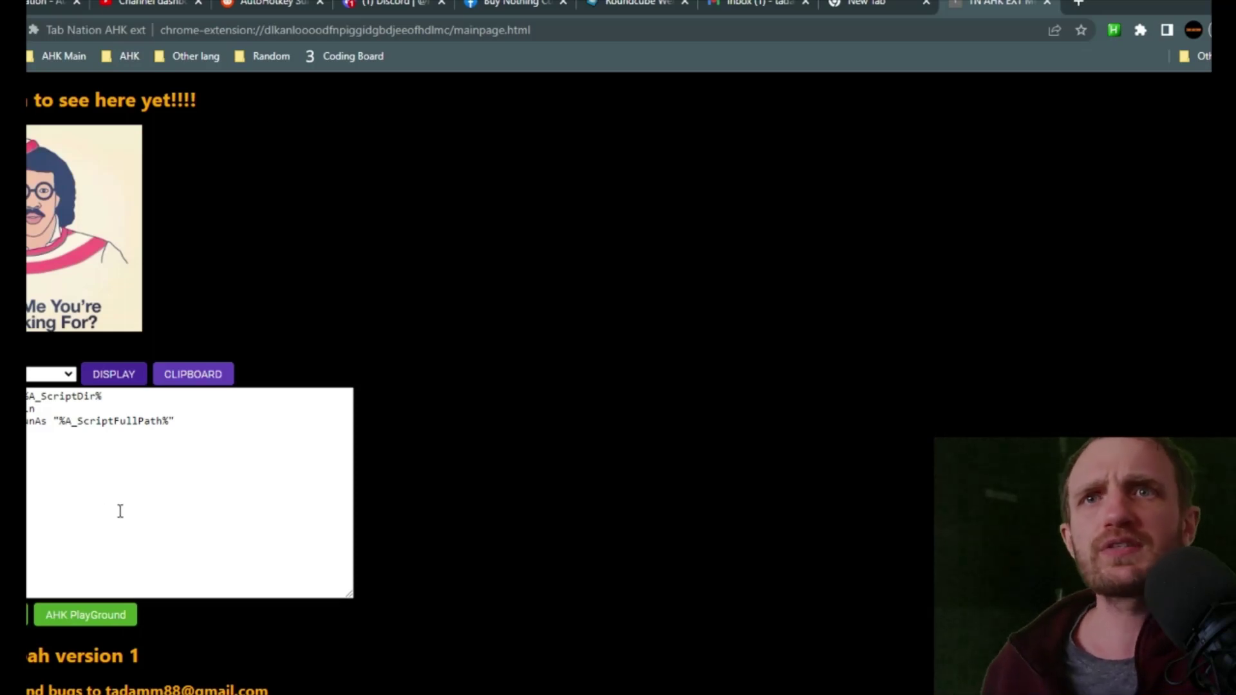
pyautogui.click(102, 618)
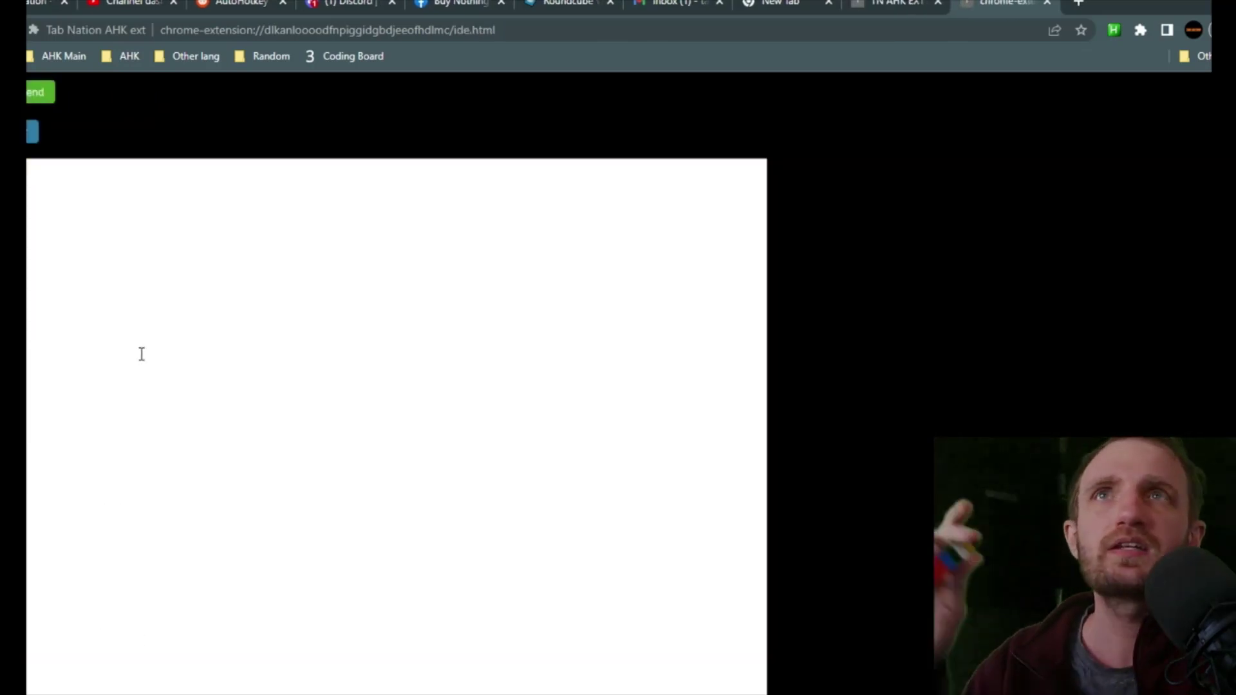
pyautogui.click(178, 318)
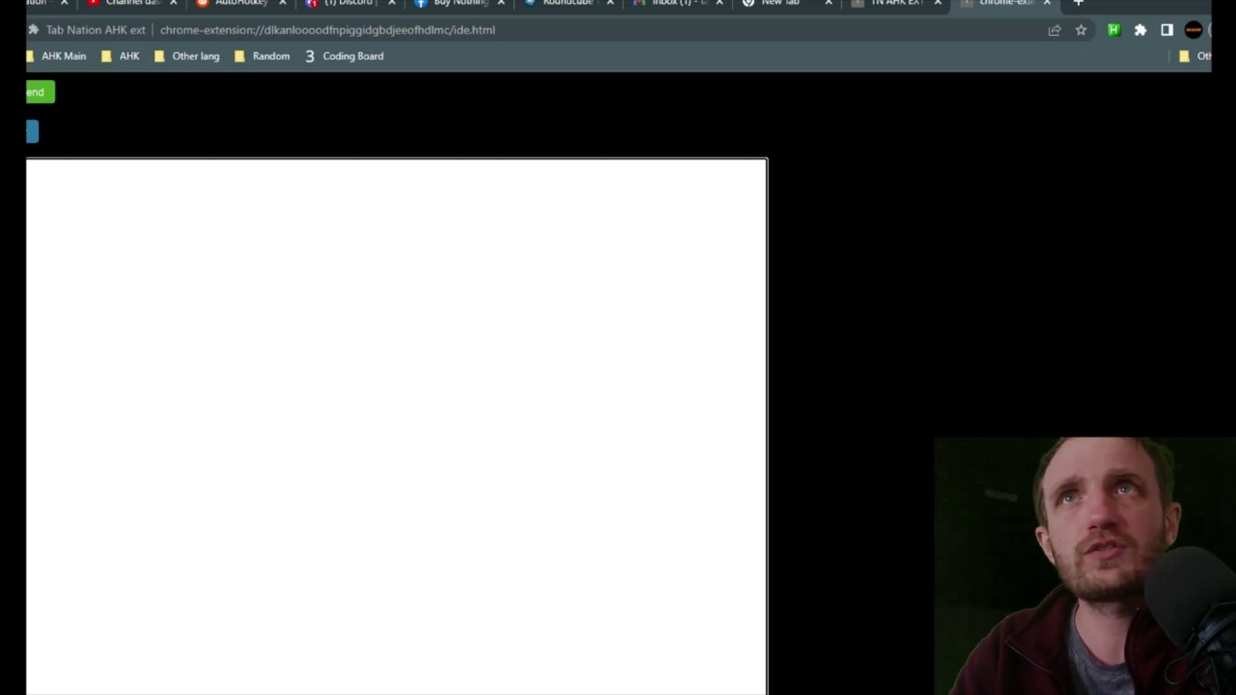
pyautogui.hotkey('ctrl', 'v')
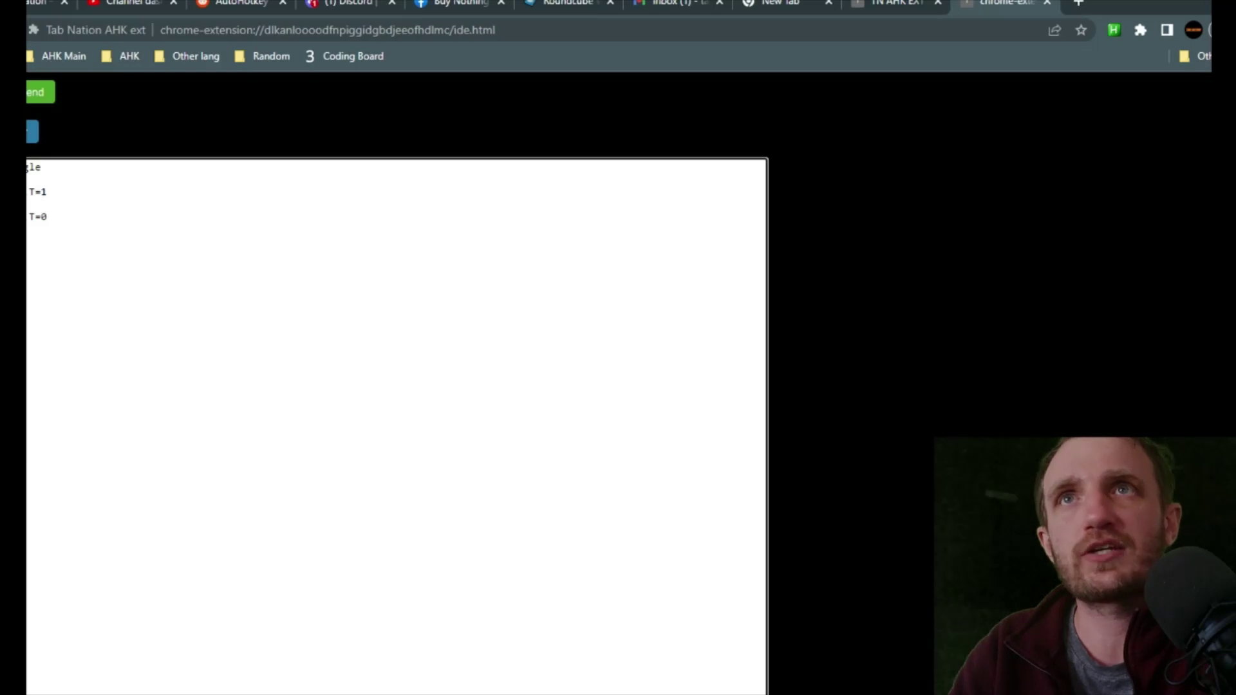
pyautogui.hotkey('ctrl', 'a')
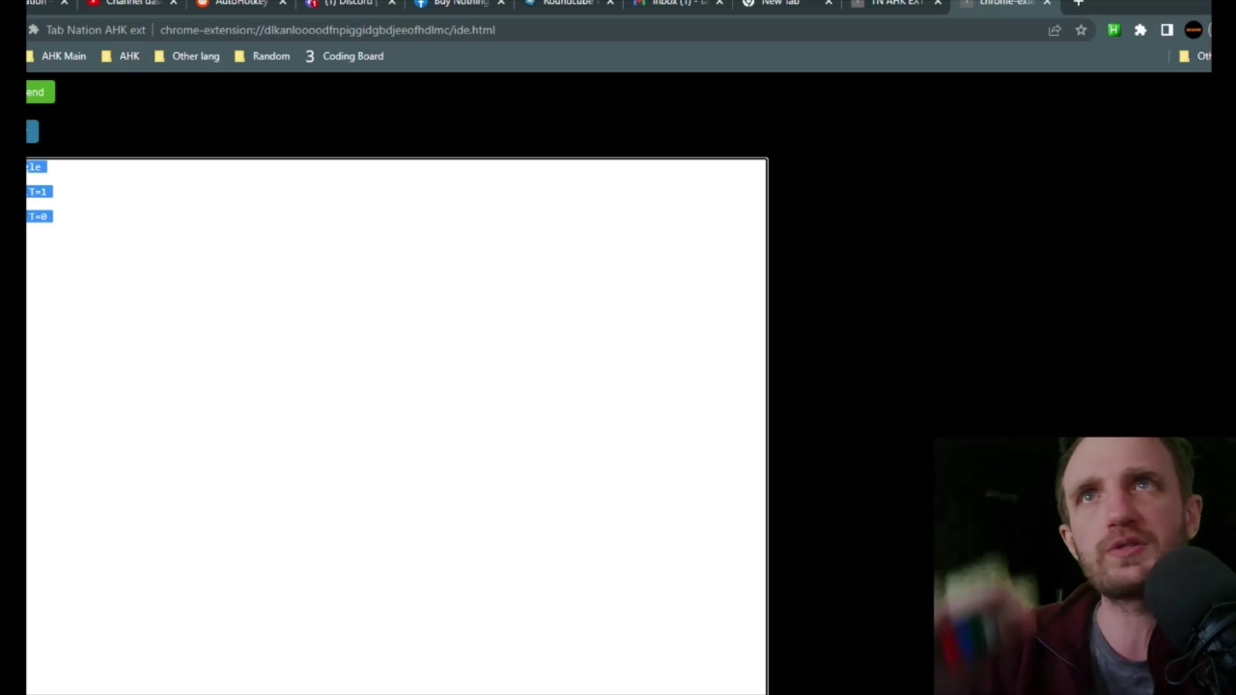
pyautogui.press('BackSpace')
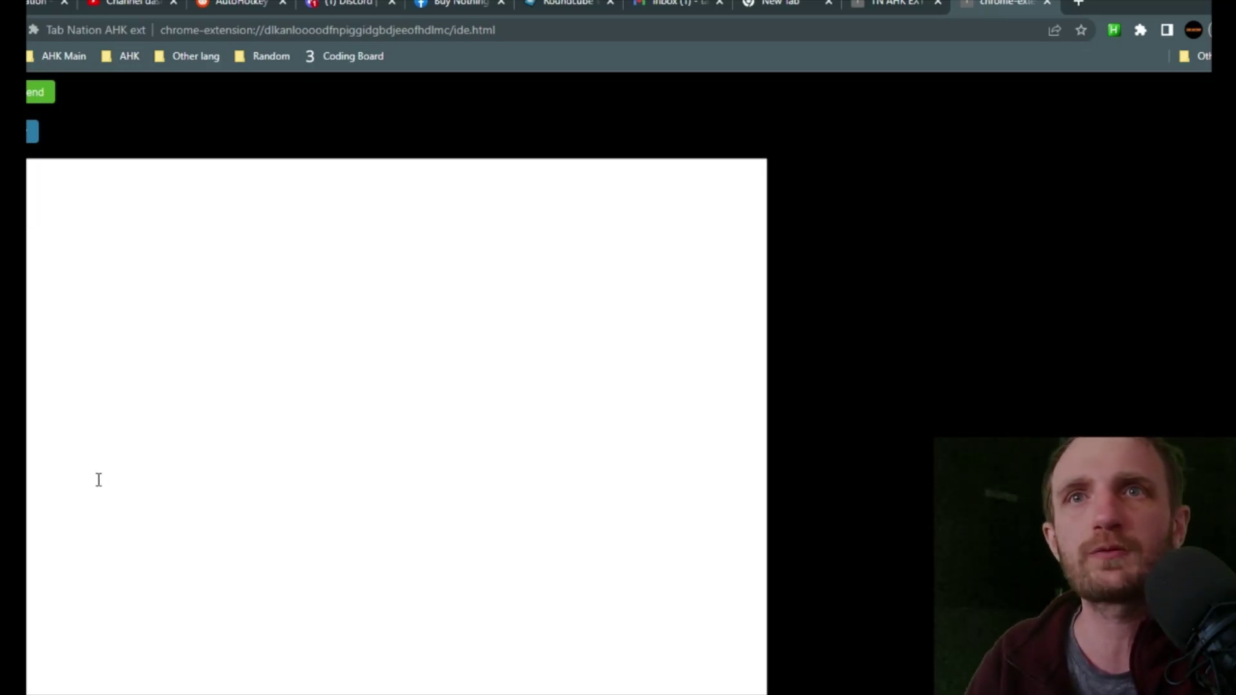
pyautogui.scroll(-1, 97, 476)
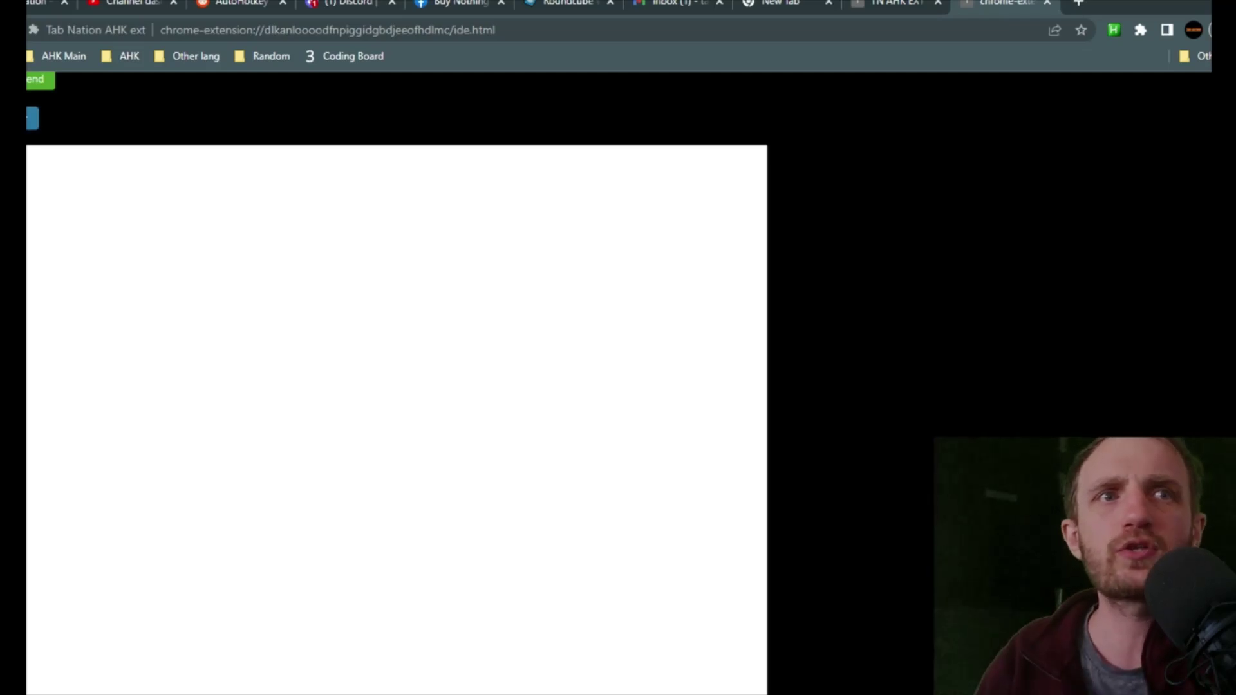
pyautogui.moveTo(765, 694); pyautogui.dragTo(1212, 485)
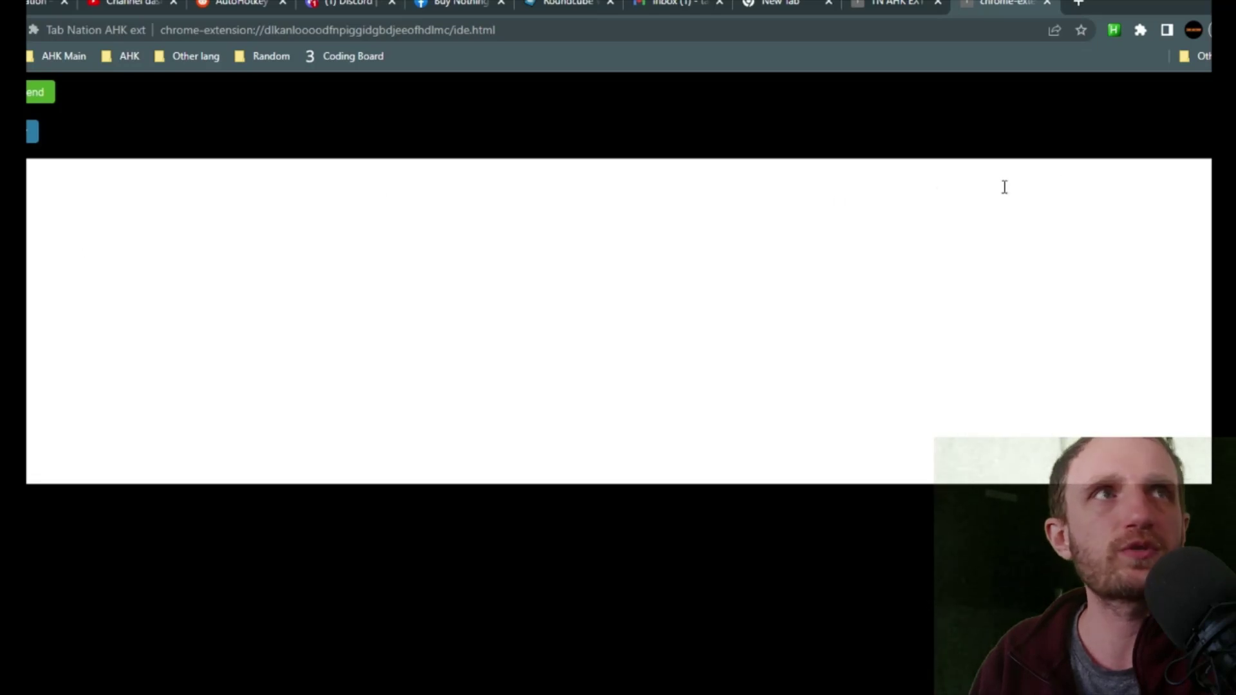
pyautogui.click(1048, 3)
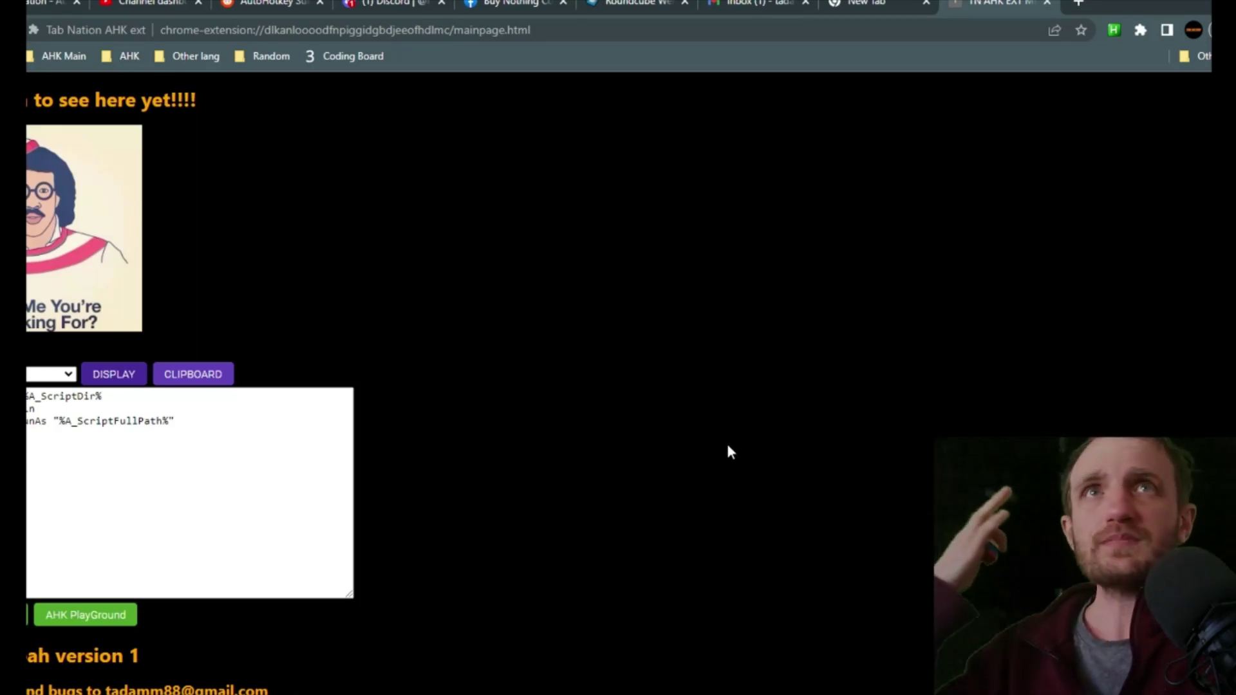
pyautogui.click(1112, 30)
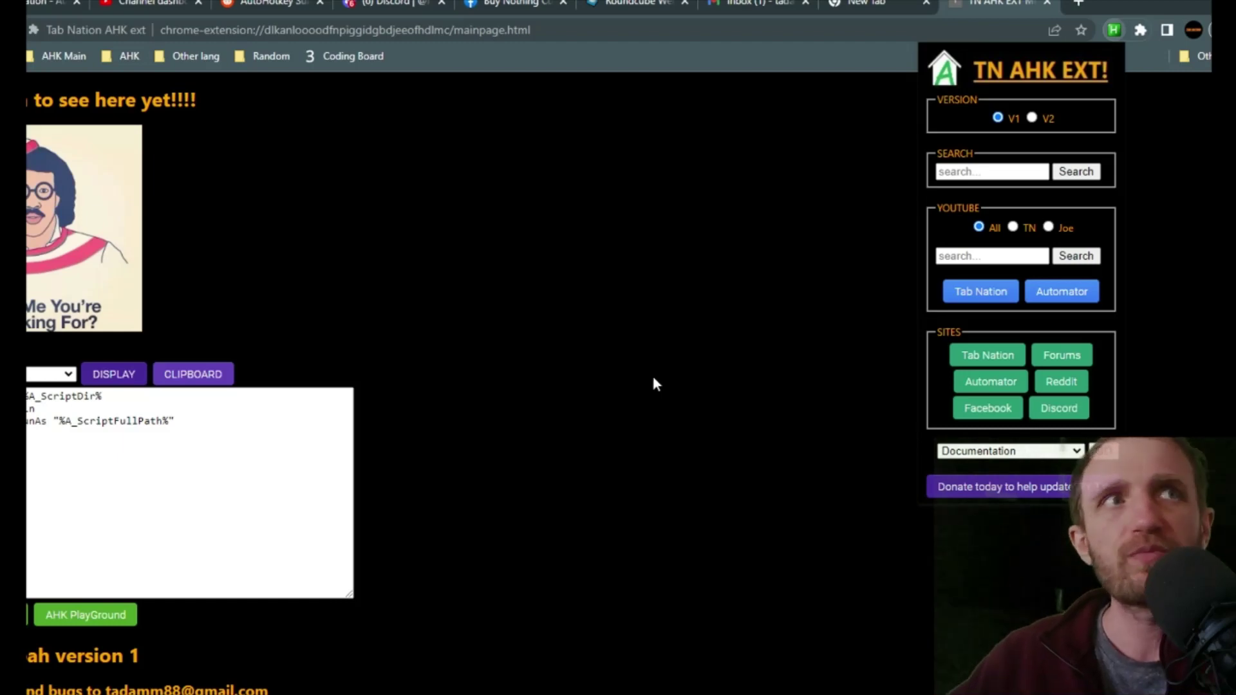
pyautogui.click(632, 360)
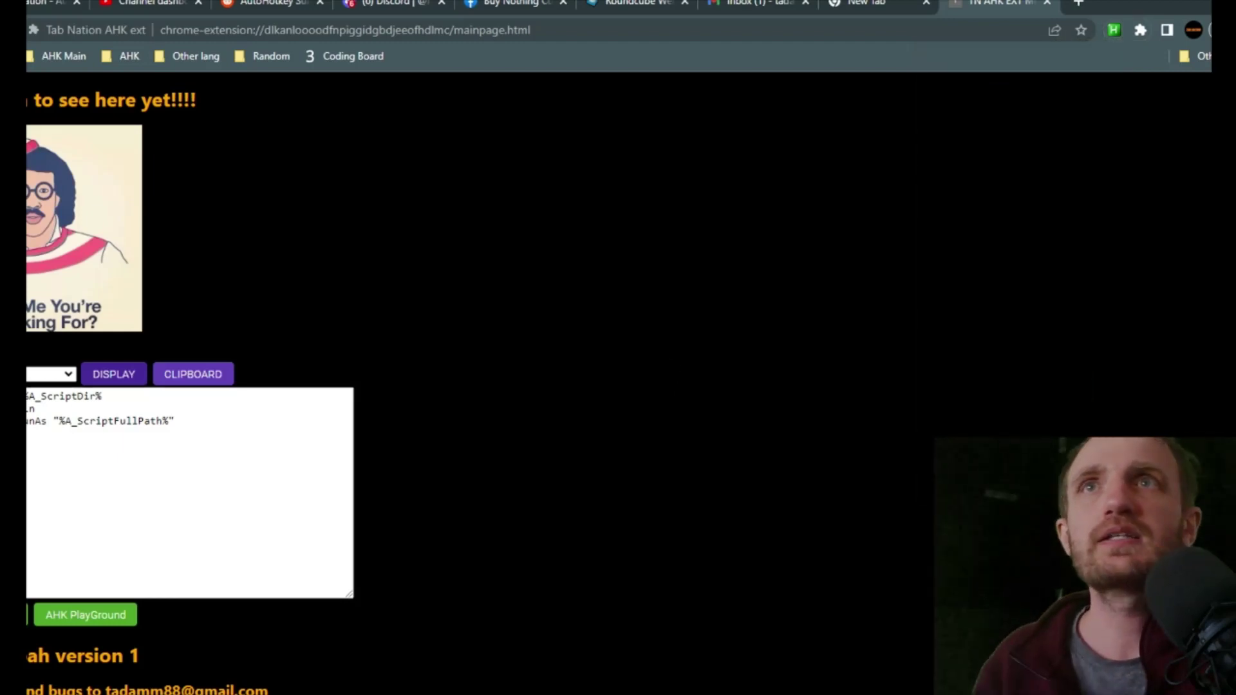